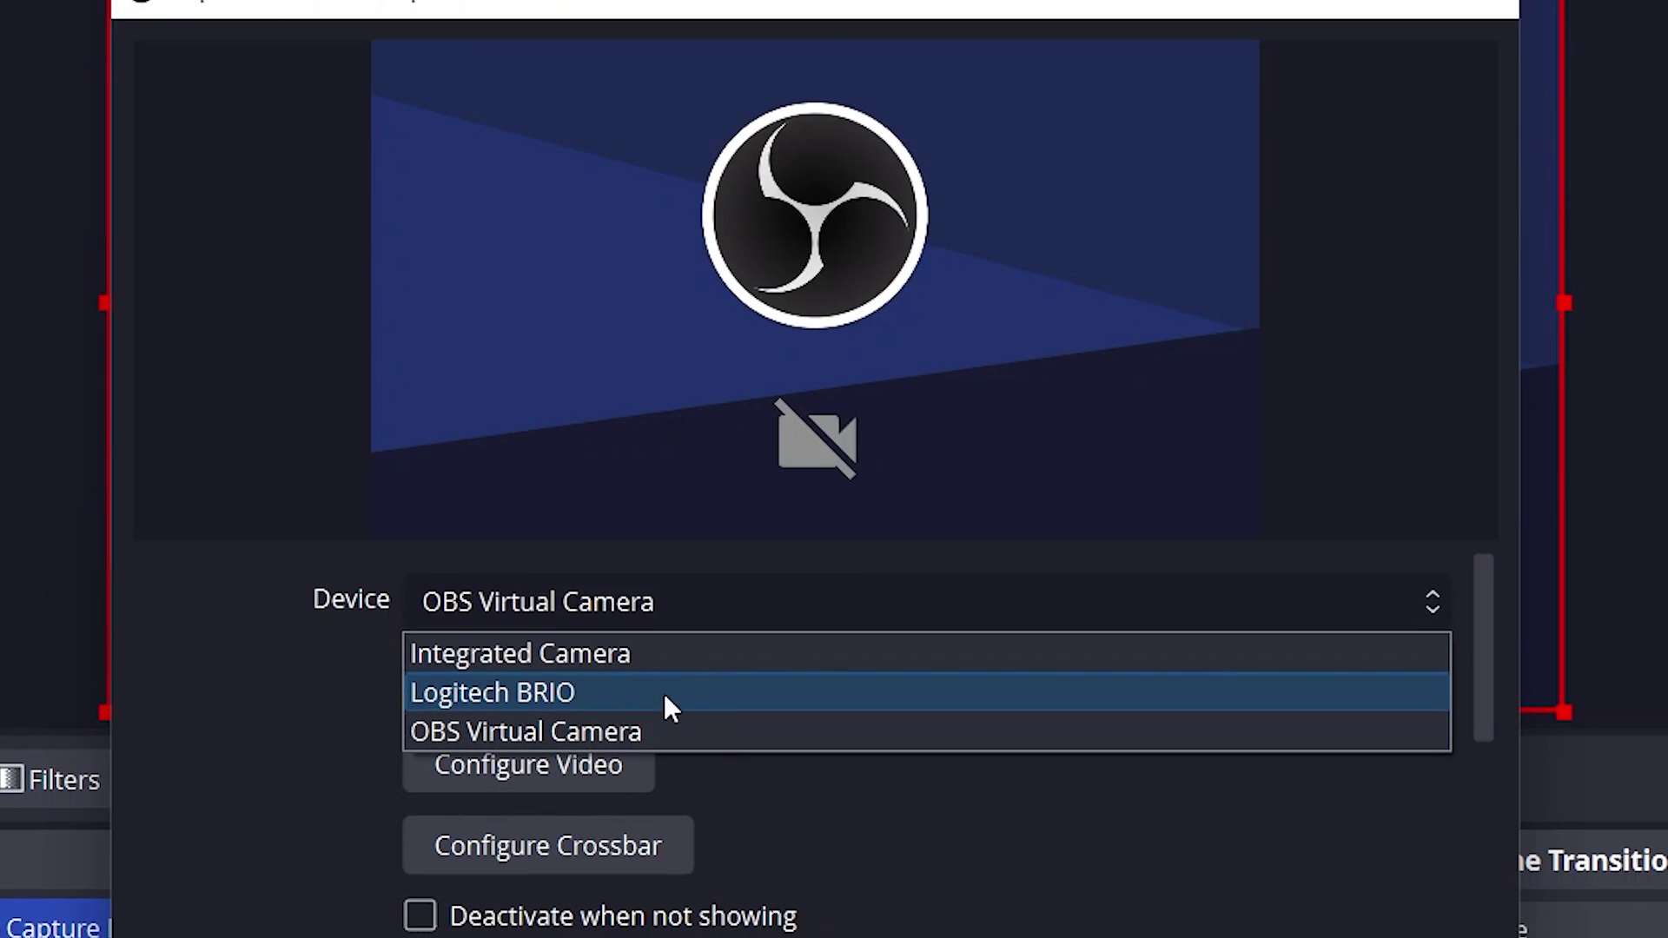
# - Choose Logitech BRIO as the webcam's camera device
pyautogui.click(691, 603)
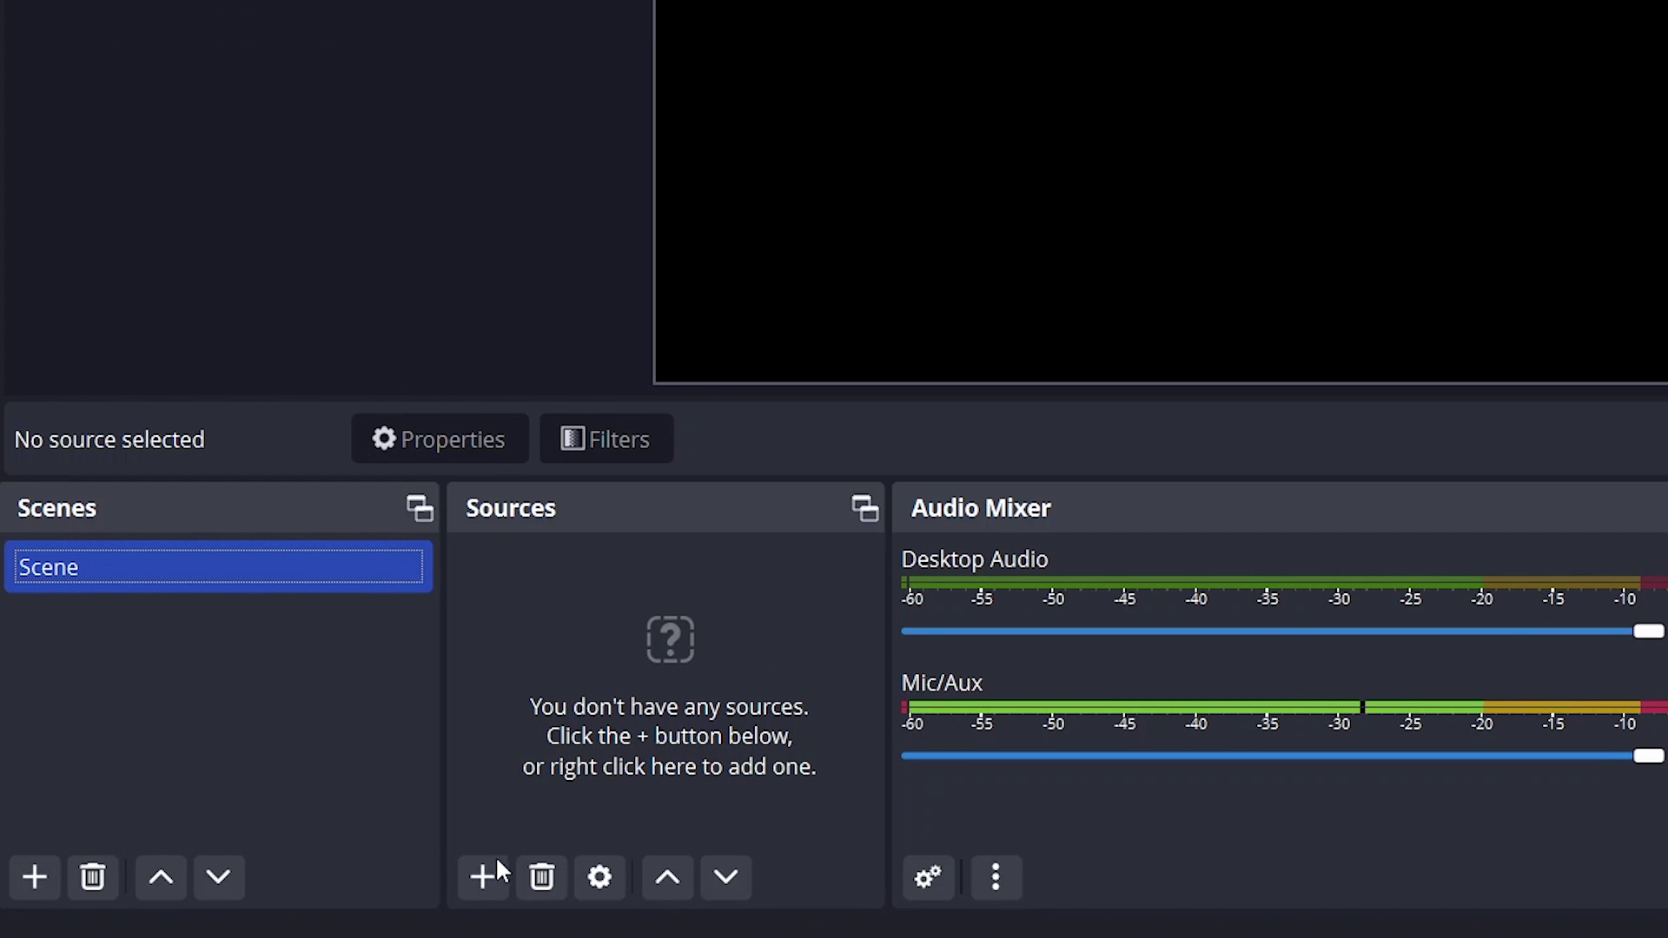
# - Add a Display Capture of Display 1 (primary 1920x1080 monitor) with cursor capture enabled
pyautogui.click(486, 877)
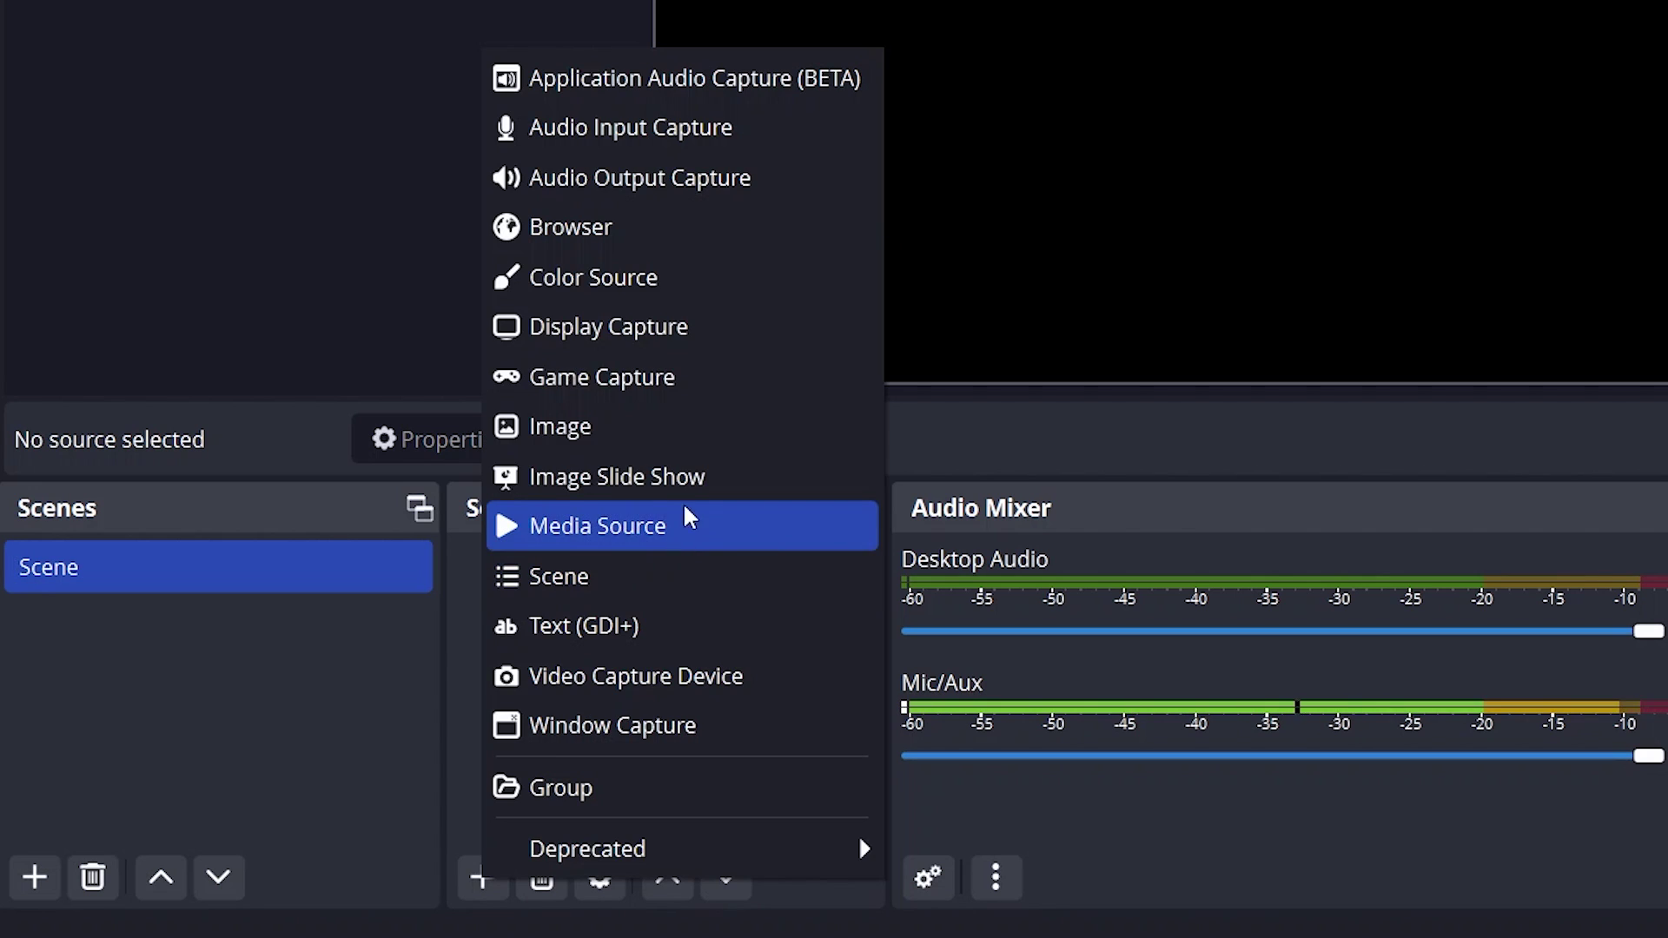
pyautogui.click(713, 333)
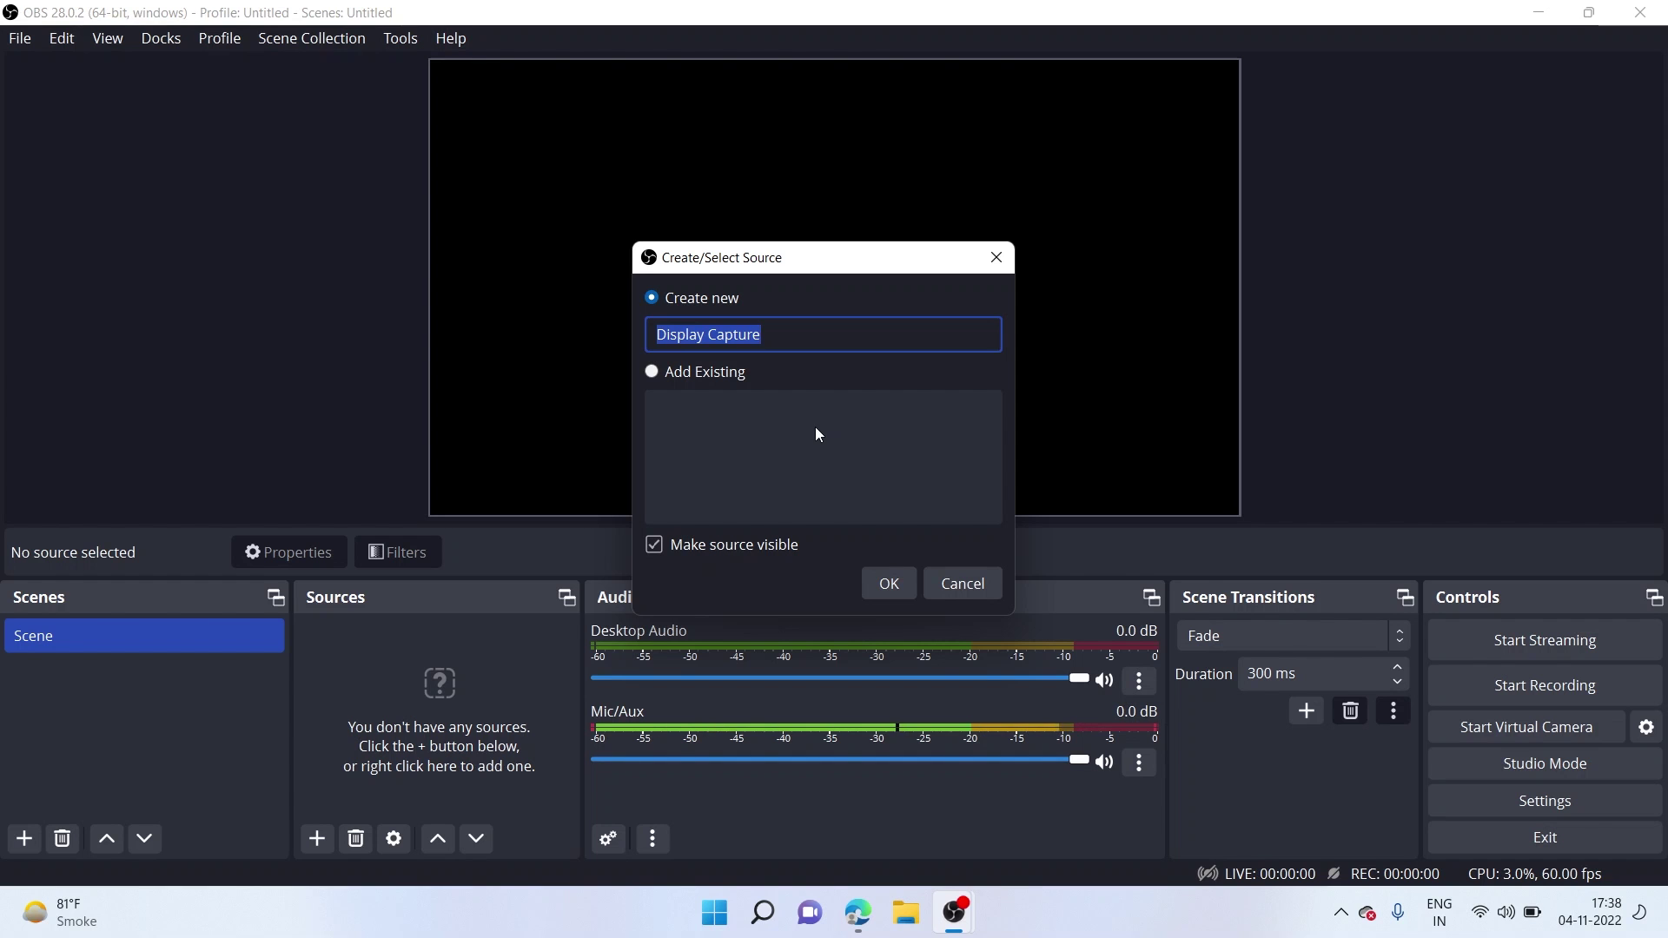
pyautogui.click(891, 588)
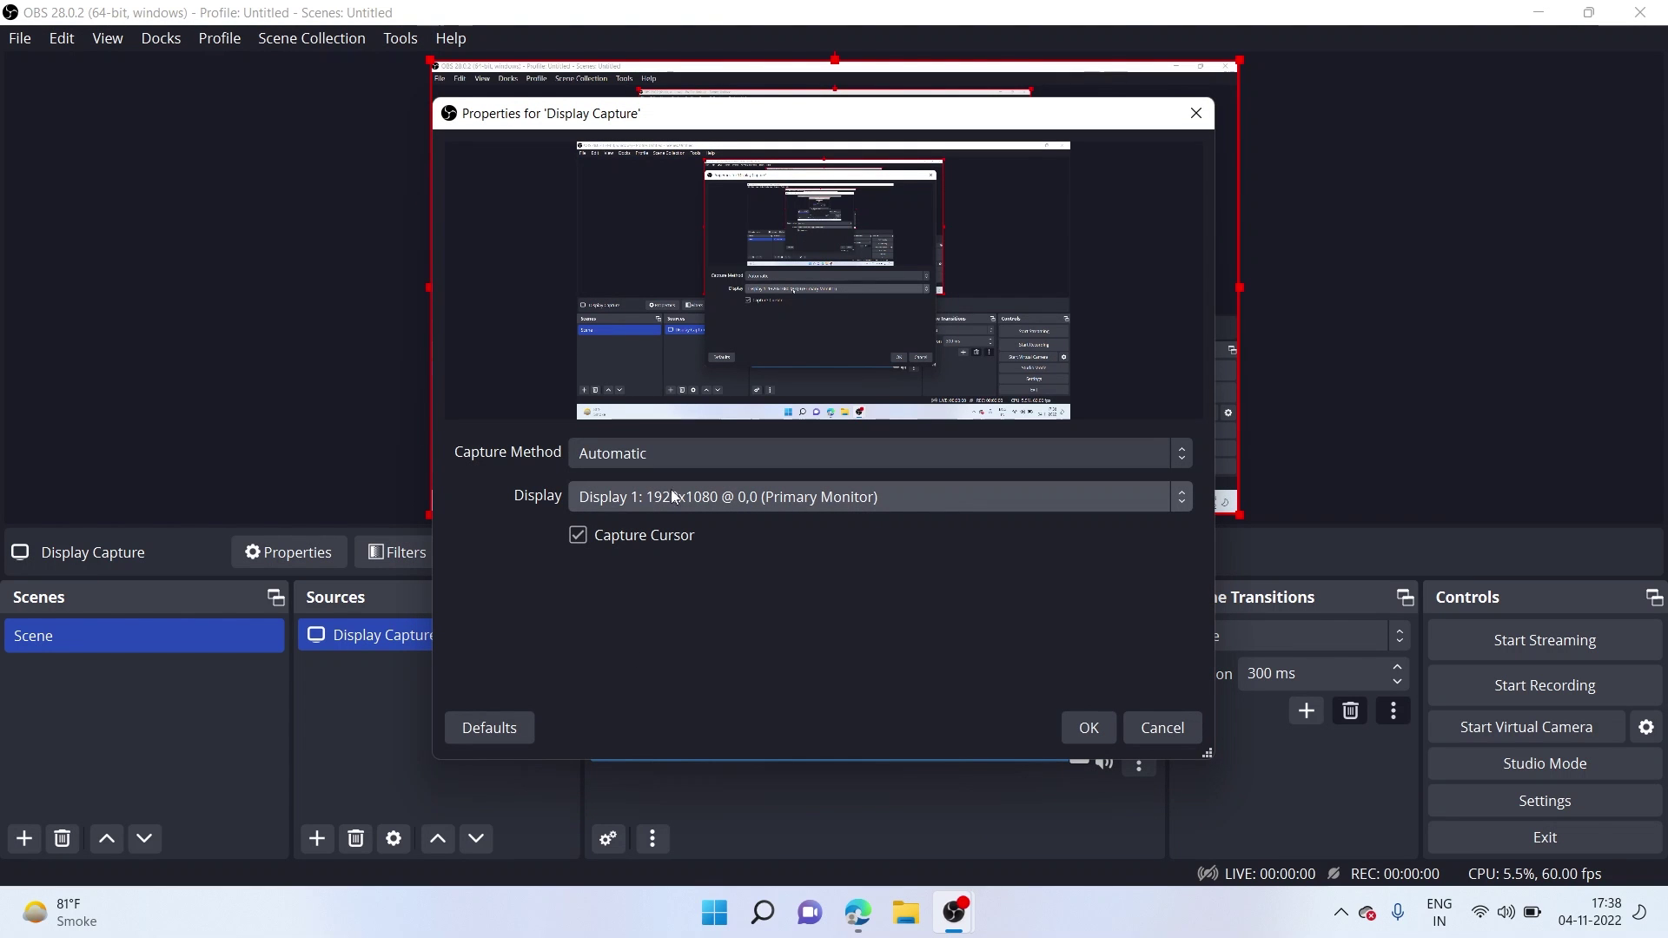
pyautogui.click(633, 497)
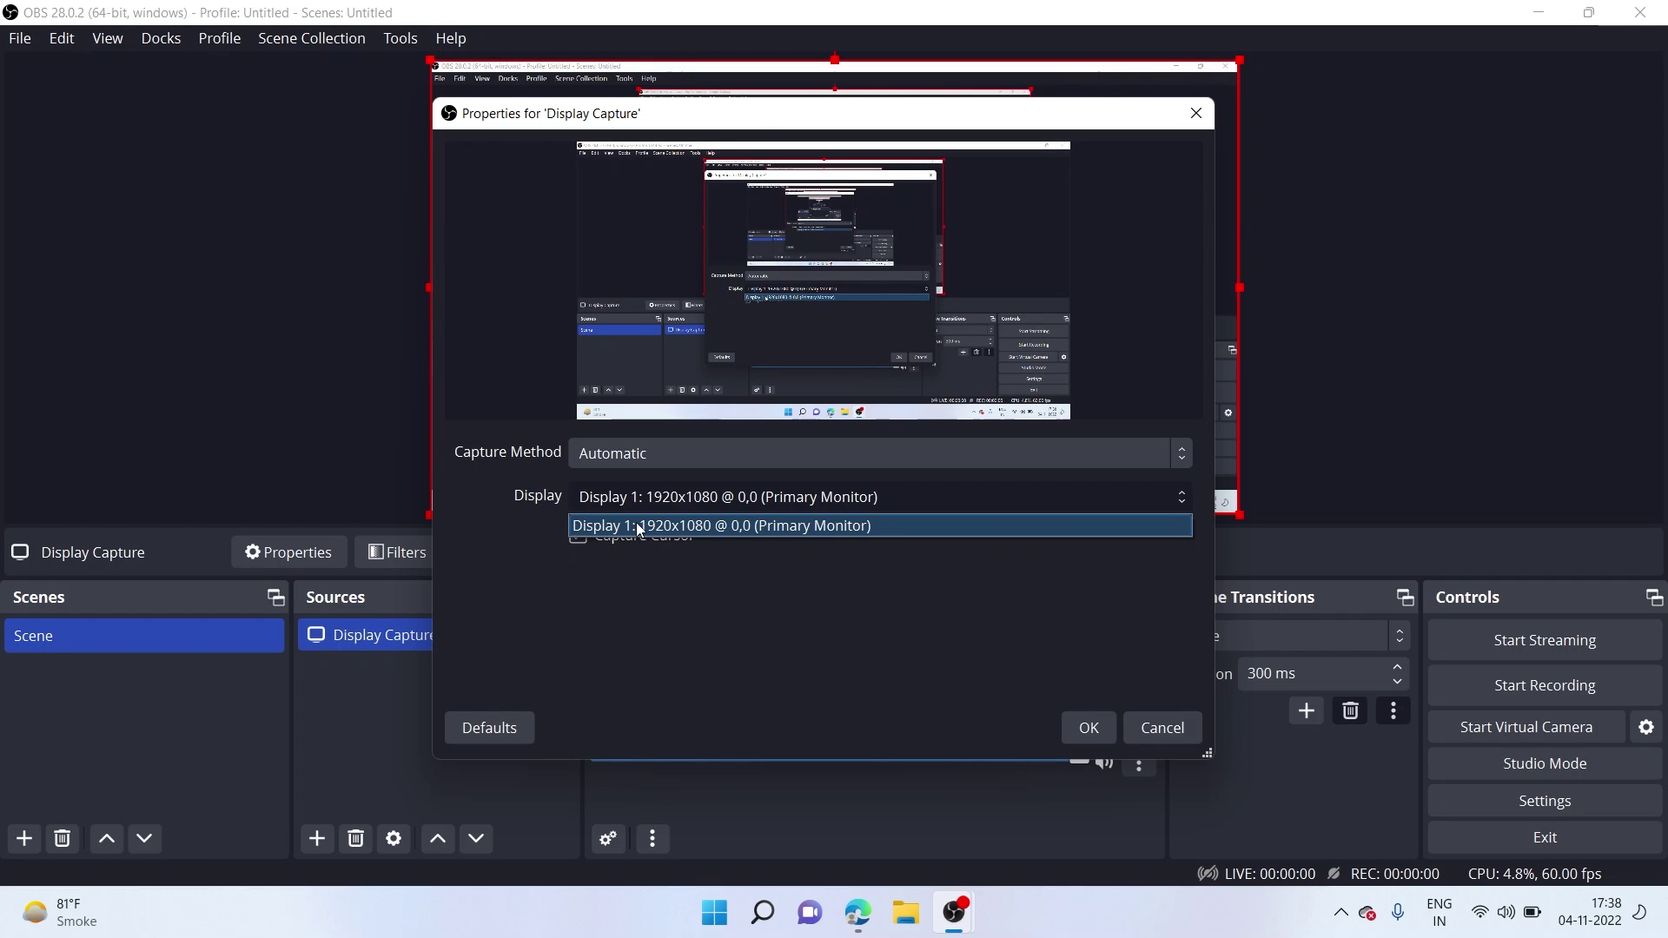
pyautogui.click(638, 527)
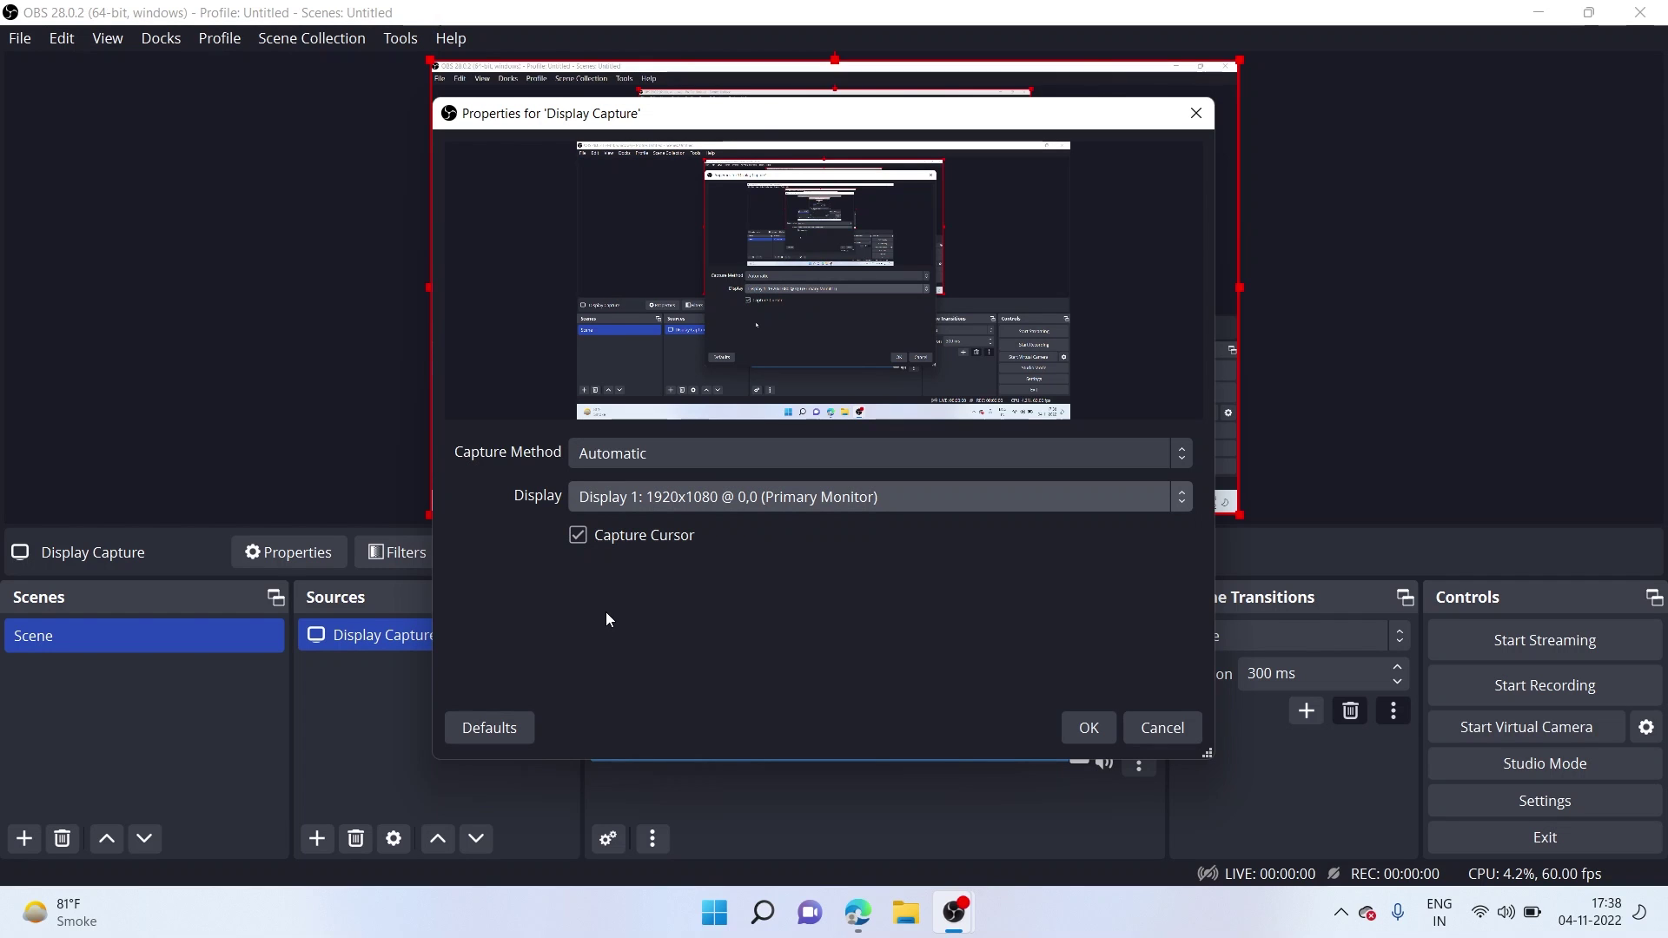
pyautogui.click(580, 541)
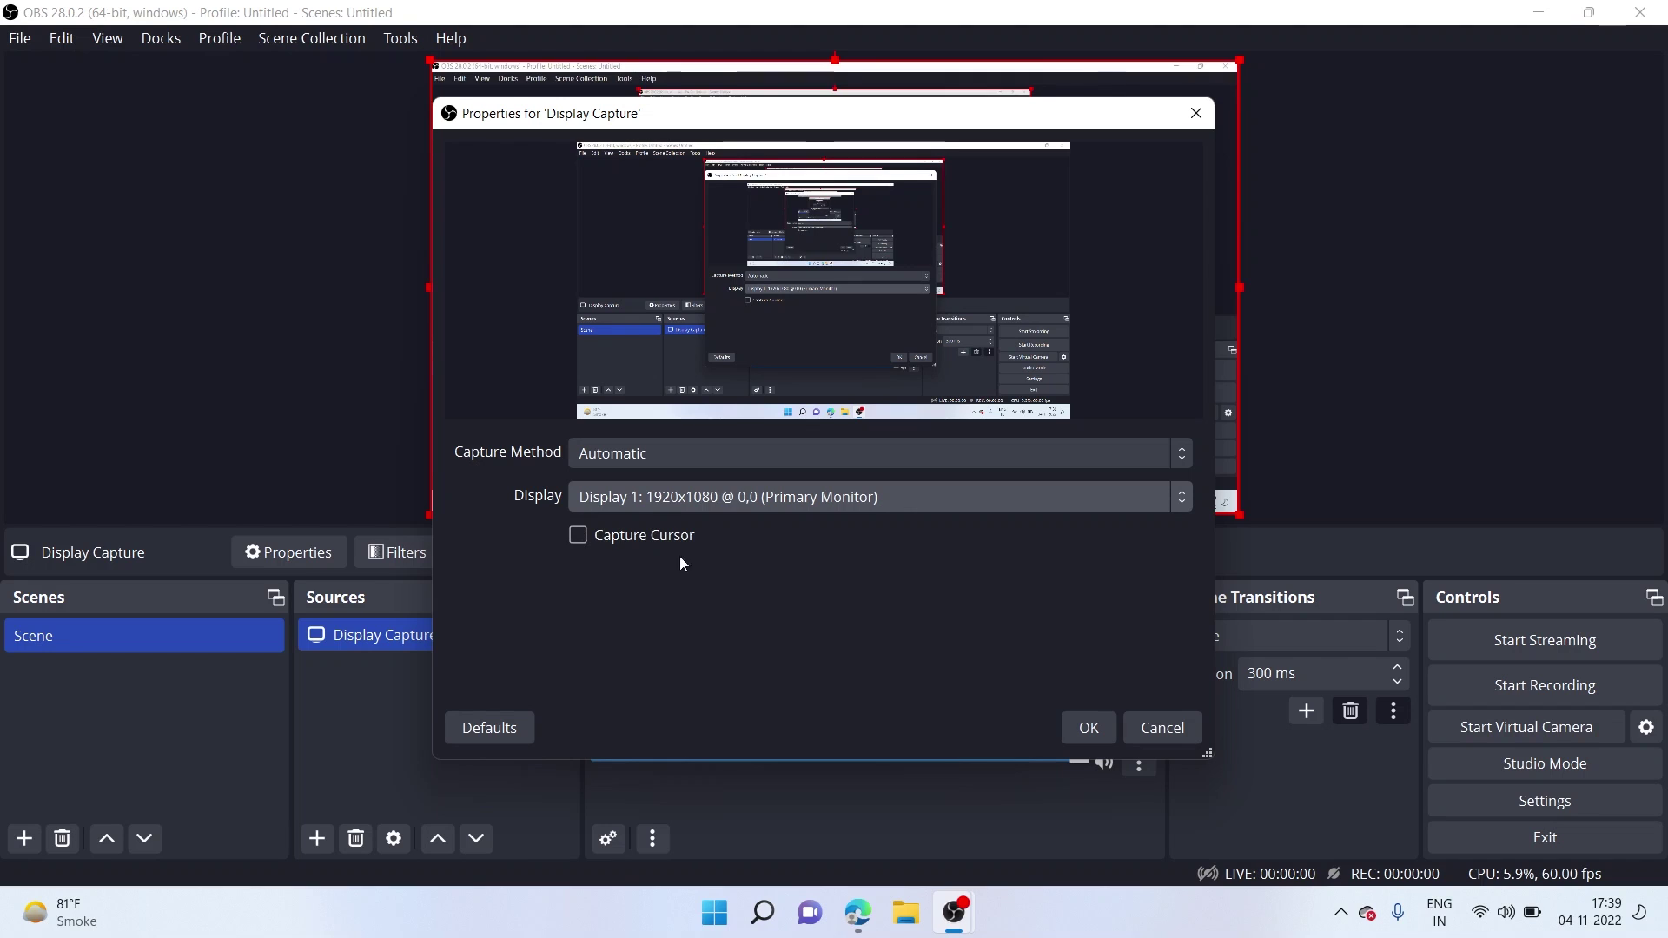
pyautogui.click(580, 539)
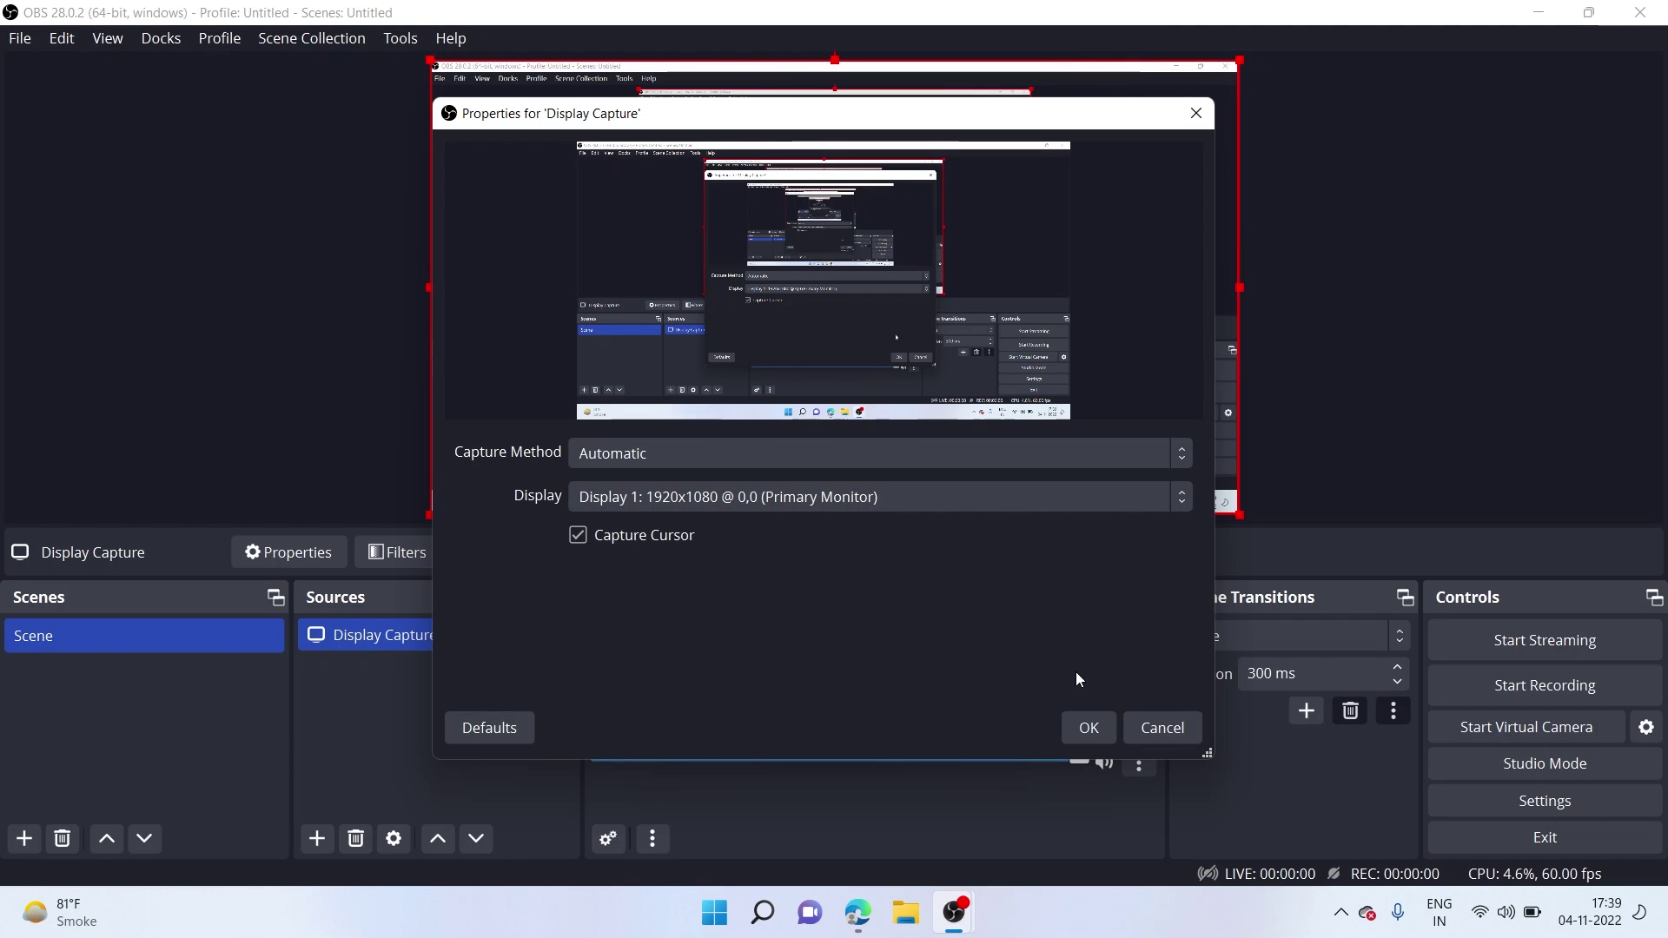
pyautogui.click(1087, 728)
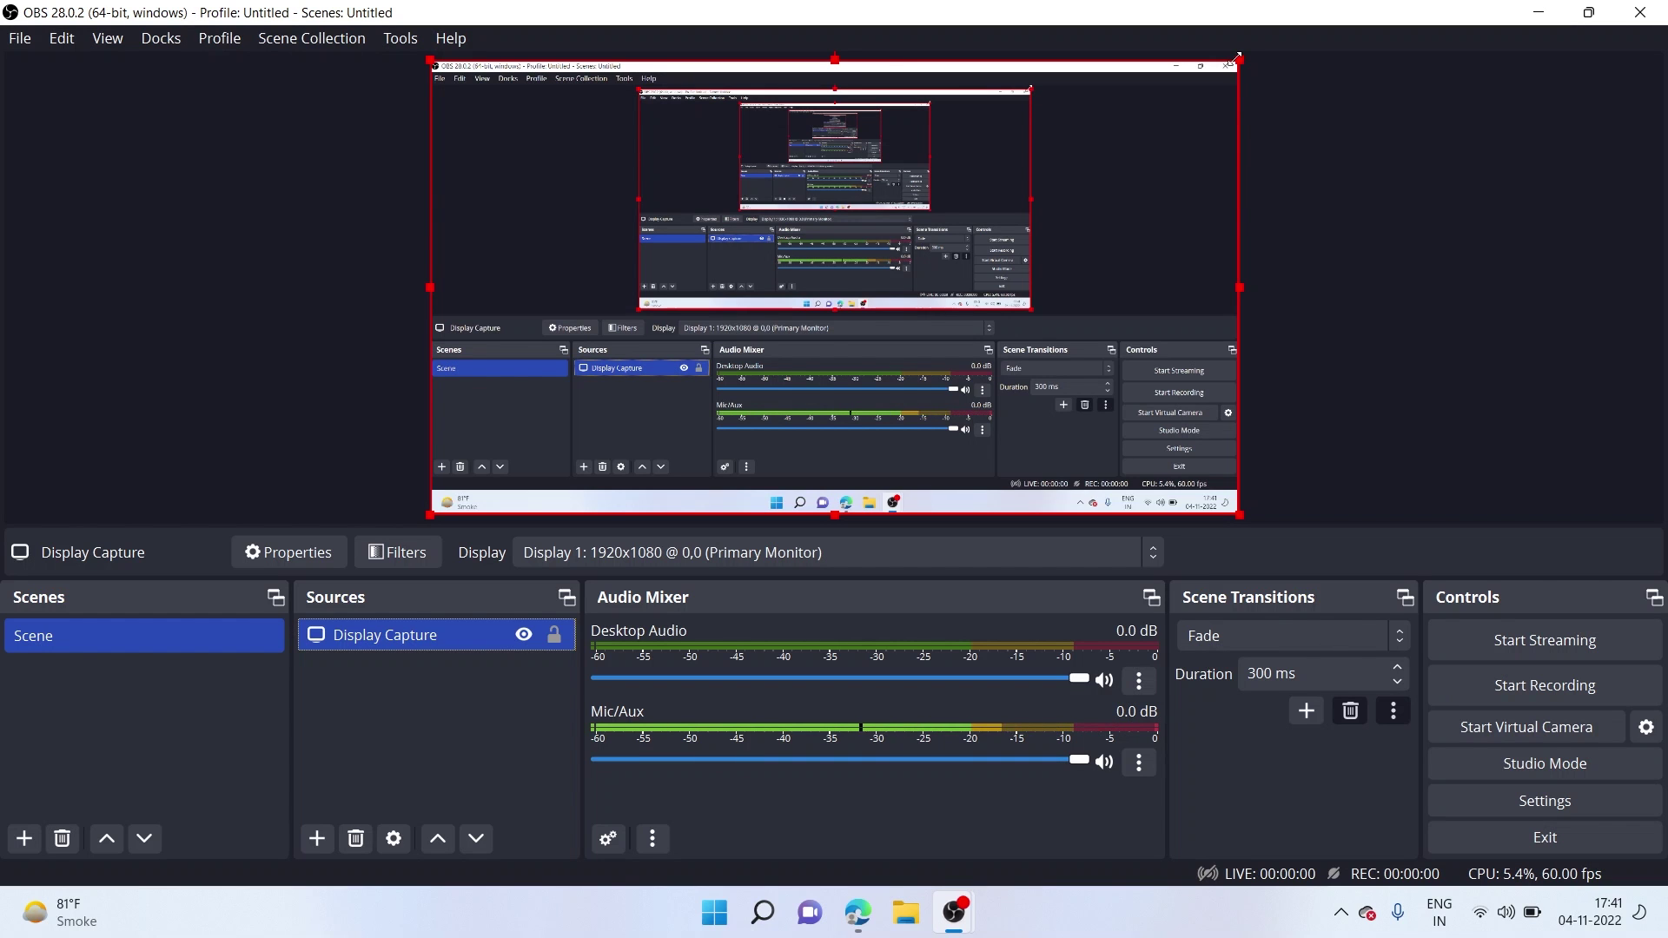
# - Shrink and move the display capture, undo, then fit it to the full canvas with Ctrl+F
pyautogui.moveTo(1239, 59); pyautogui.dragTo(1028, 178)
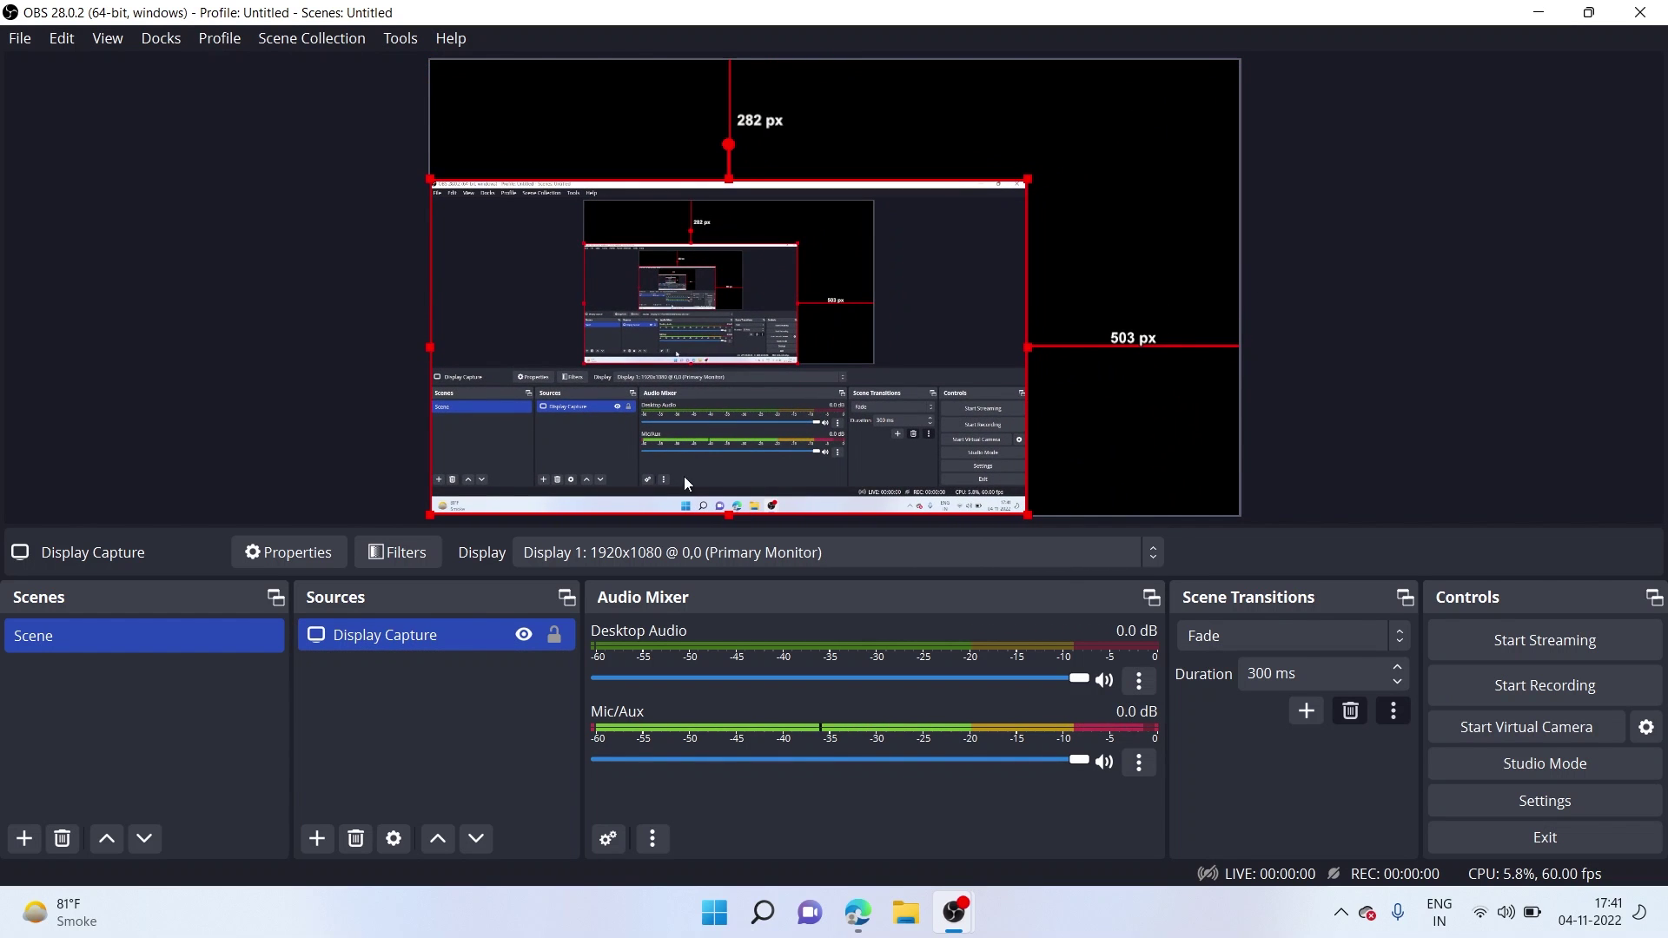
pyautogui.moveTo(674, 359); pyautogui.dragTo(781, 285)
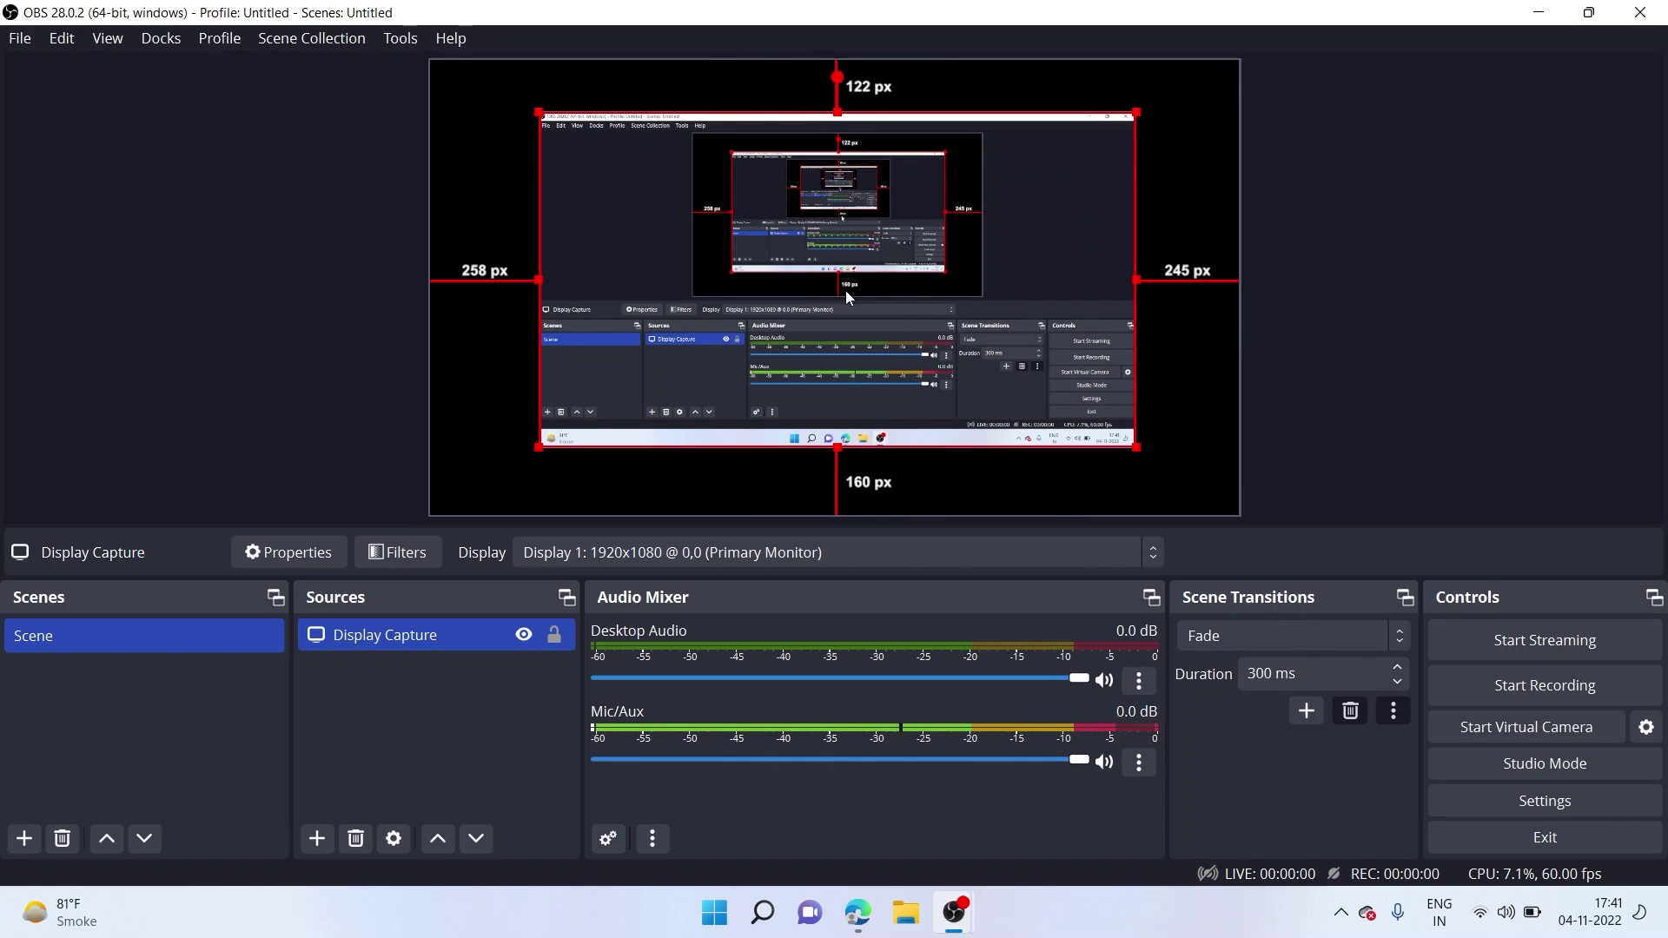
pyautogui.hotkey('ctrl', 'z')
pyautogui.hotkey('ctrl', 'f')
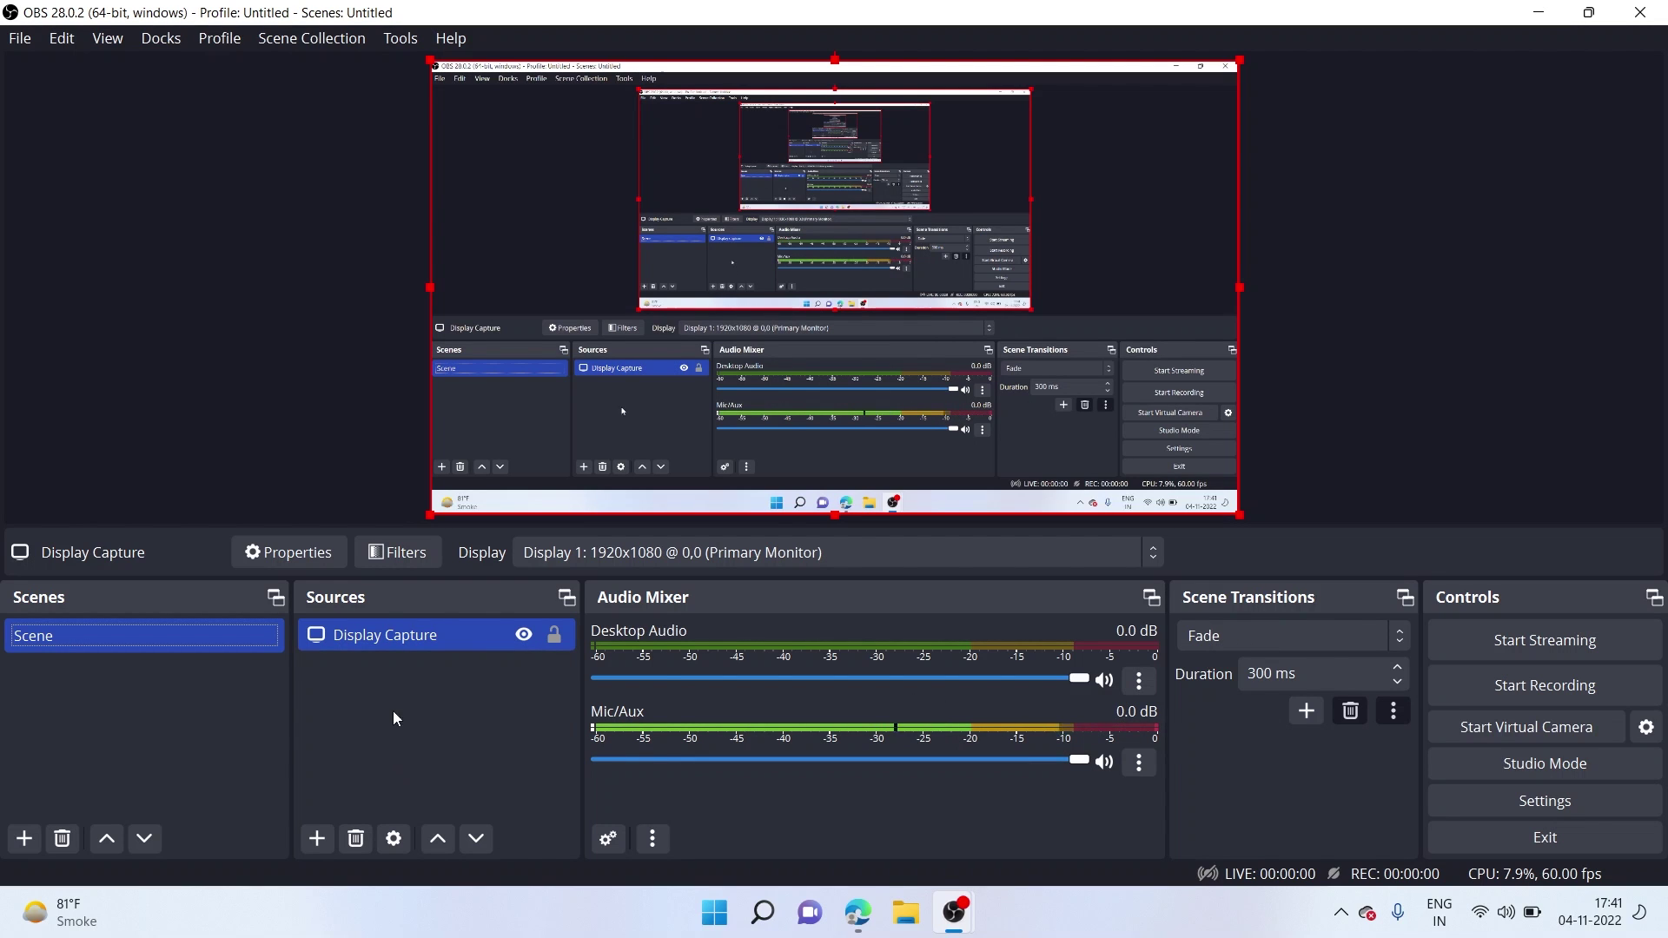
# - Add an Audio Input Capture source using Microphone (Realtek(R) Audio)
pyautogui.click(317, 838)
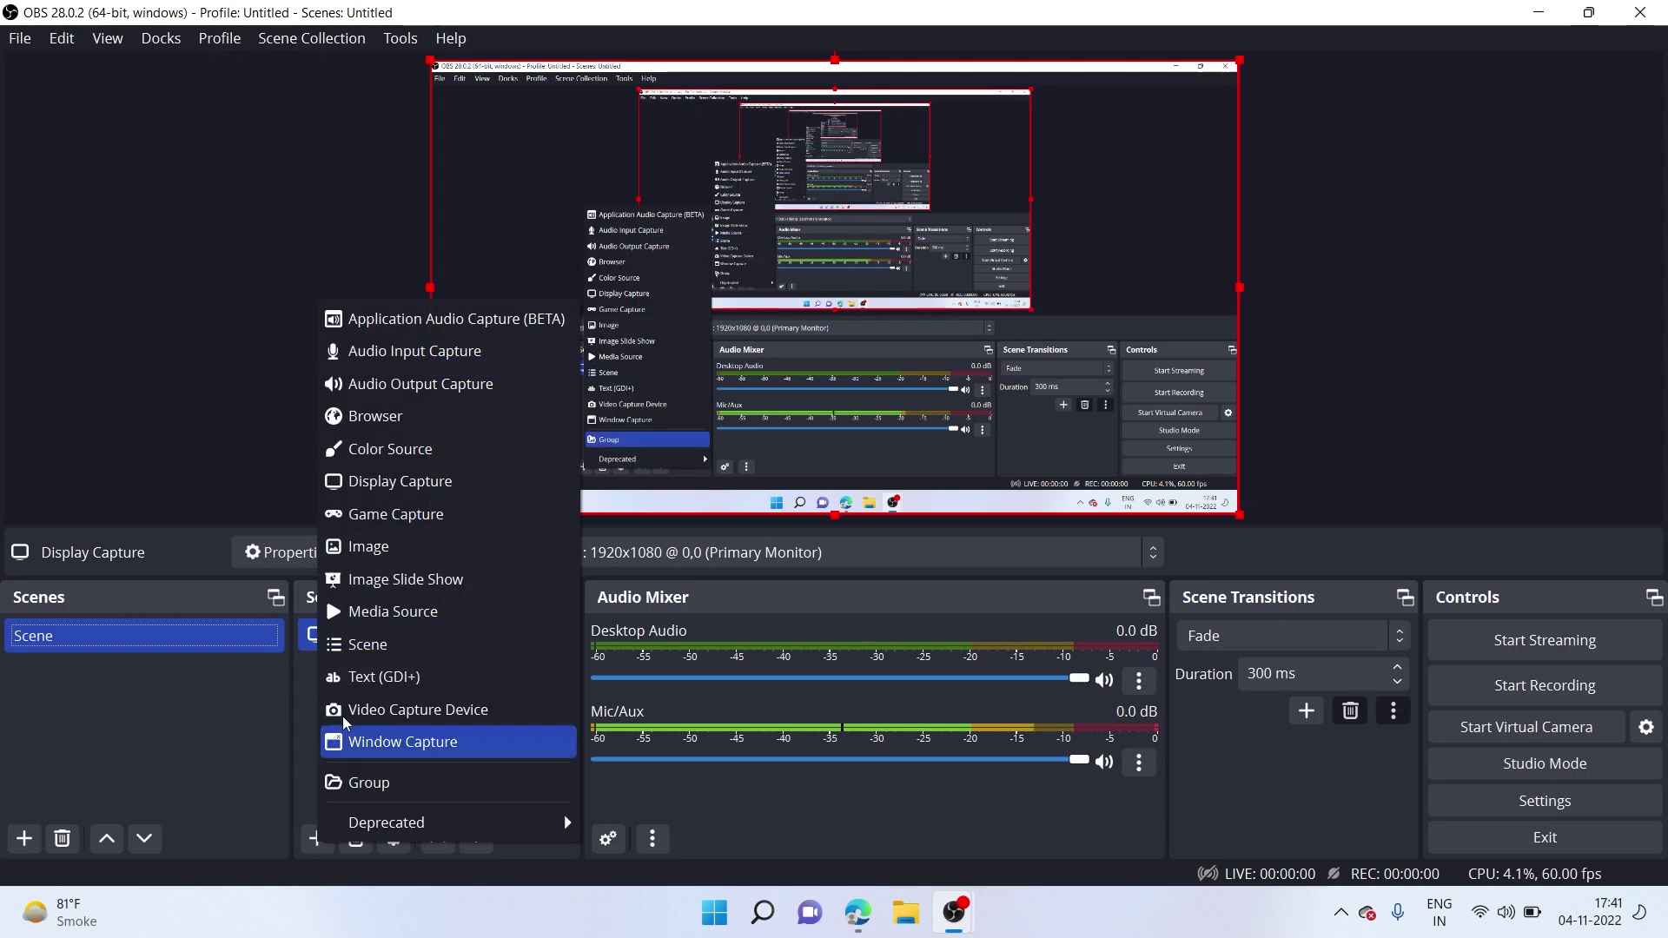
pyautogui.click(443, 350)
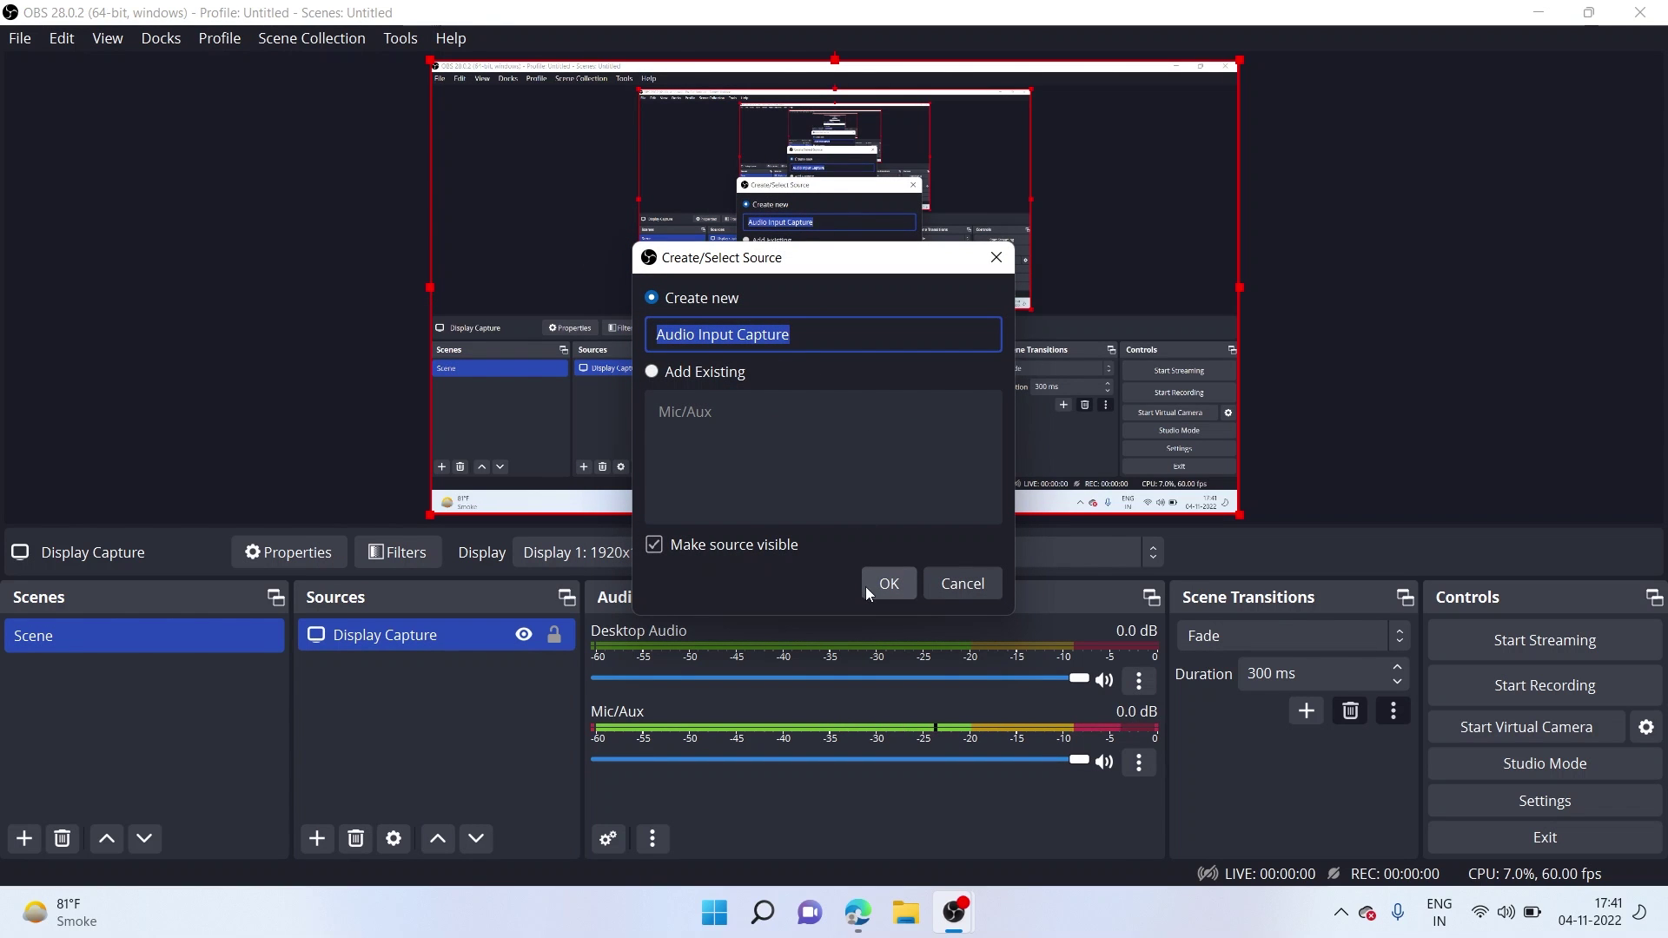
pyautogui.click(887, 584)
pyautogui.click(825, 187)
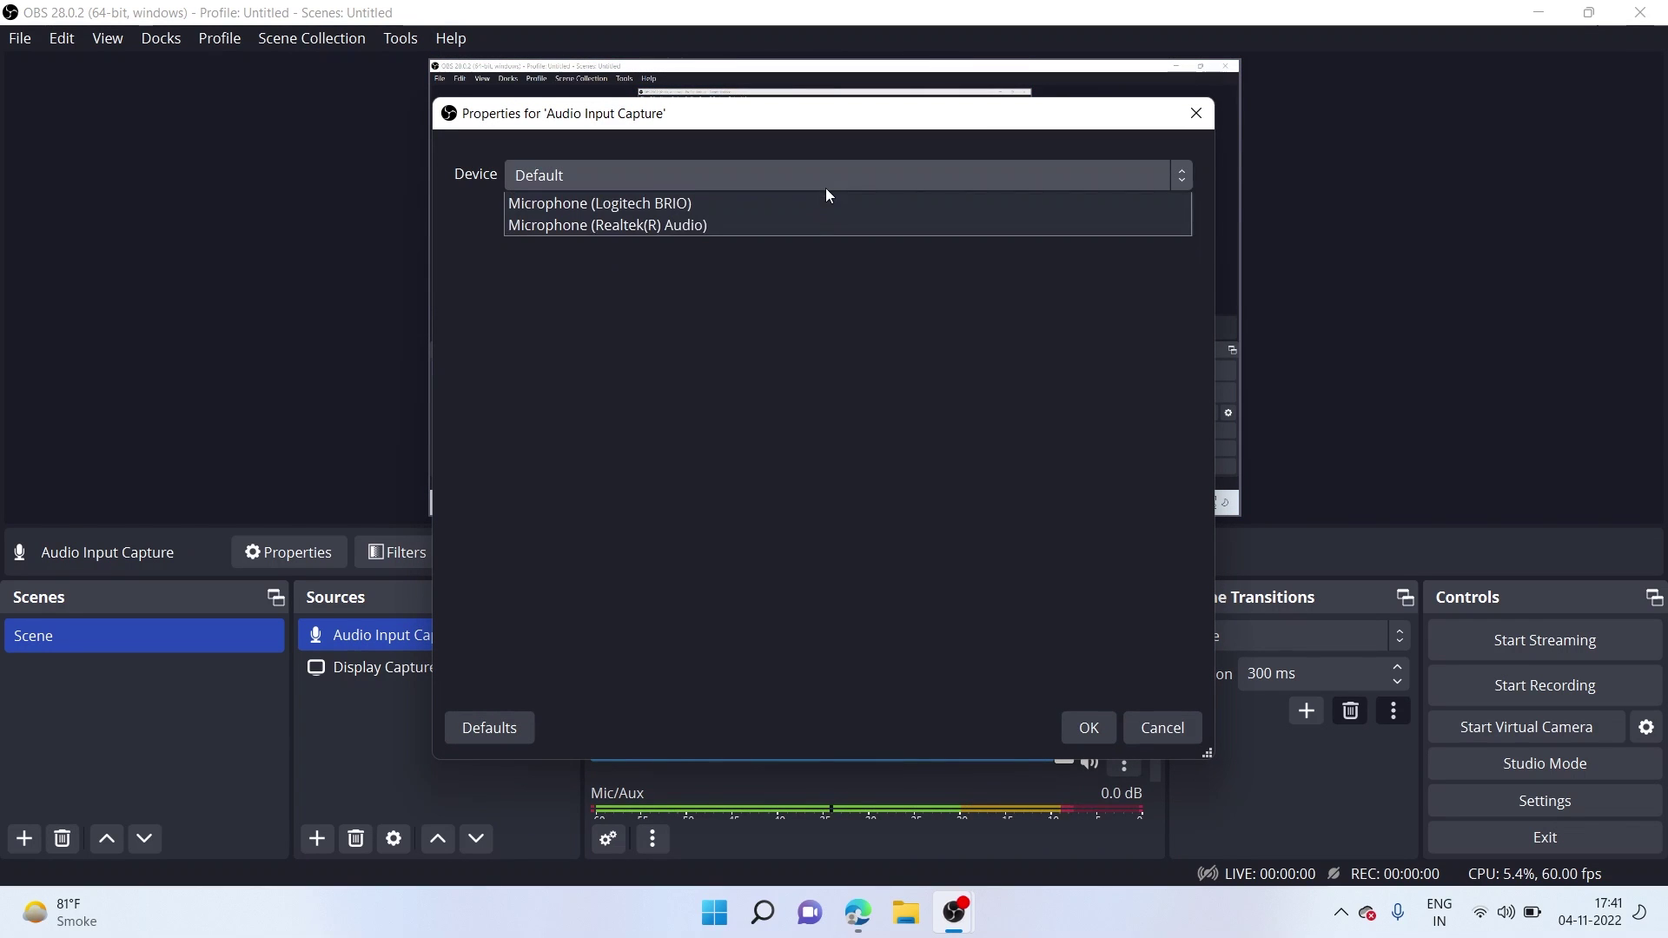
pyautogui.click(821, 248)
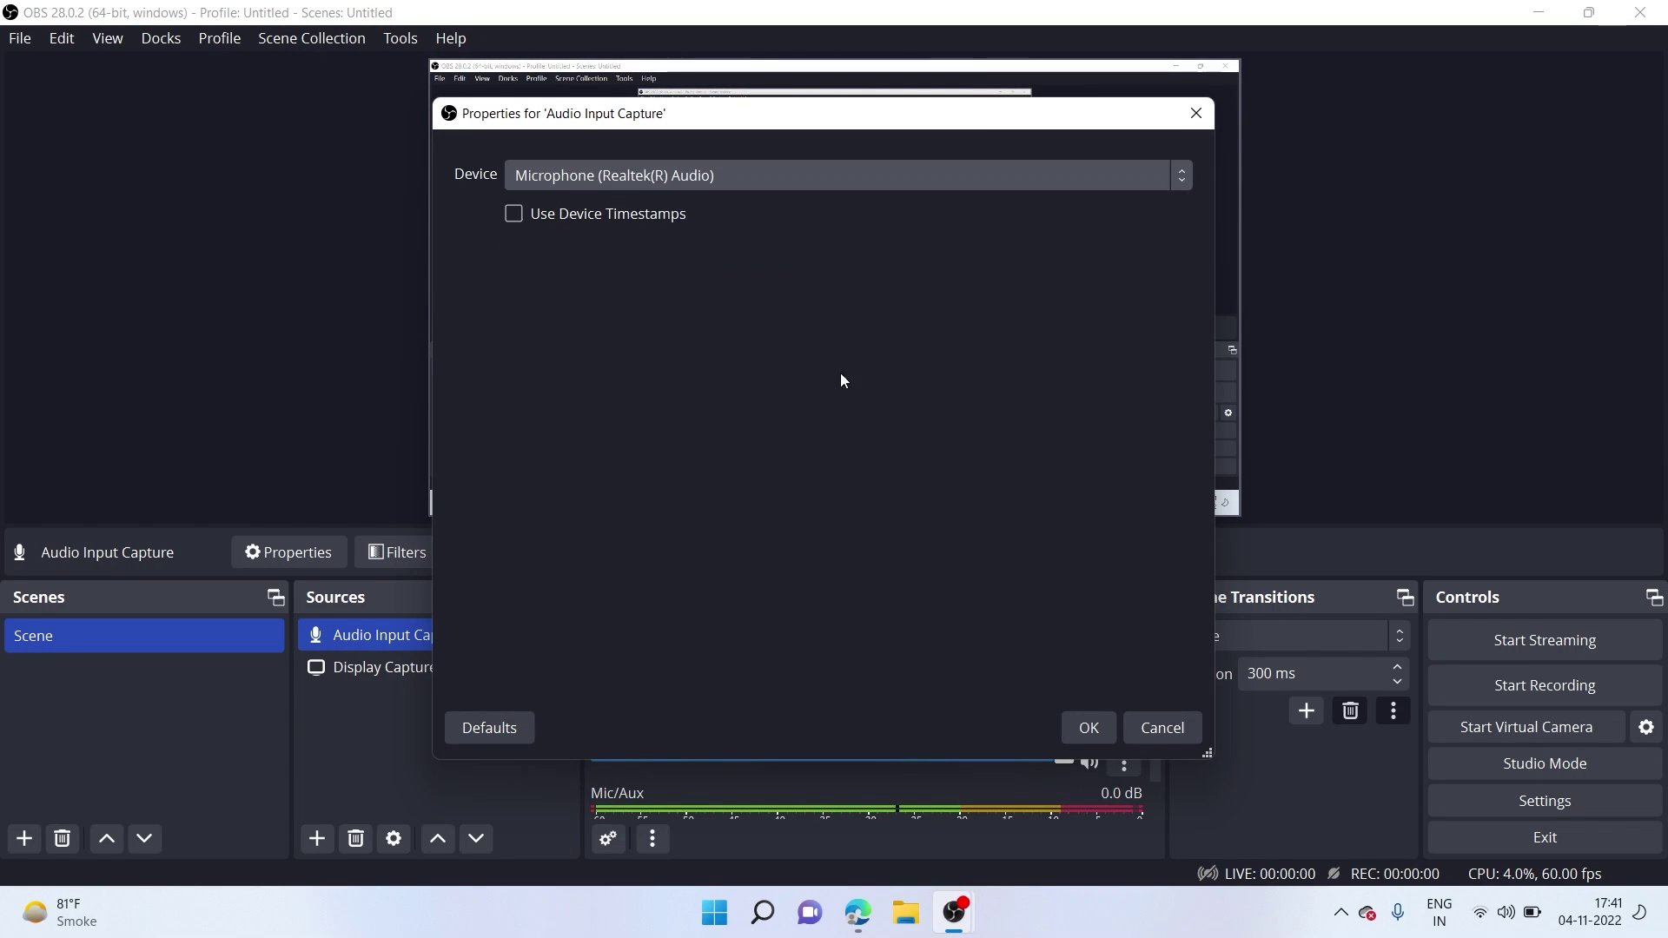
pyautogui.click(1089, 727)
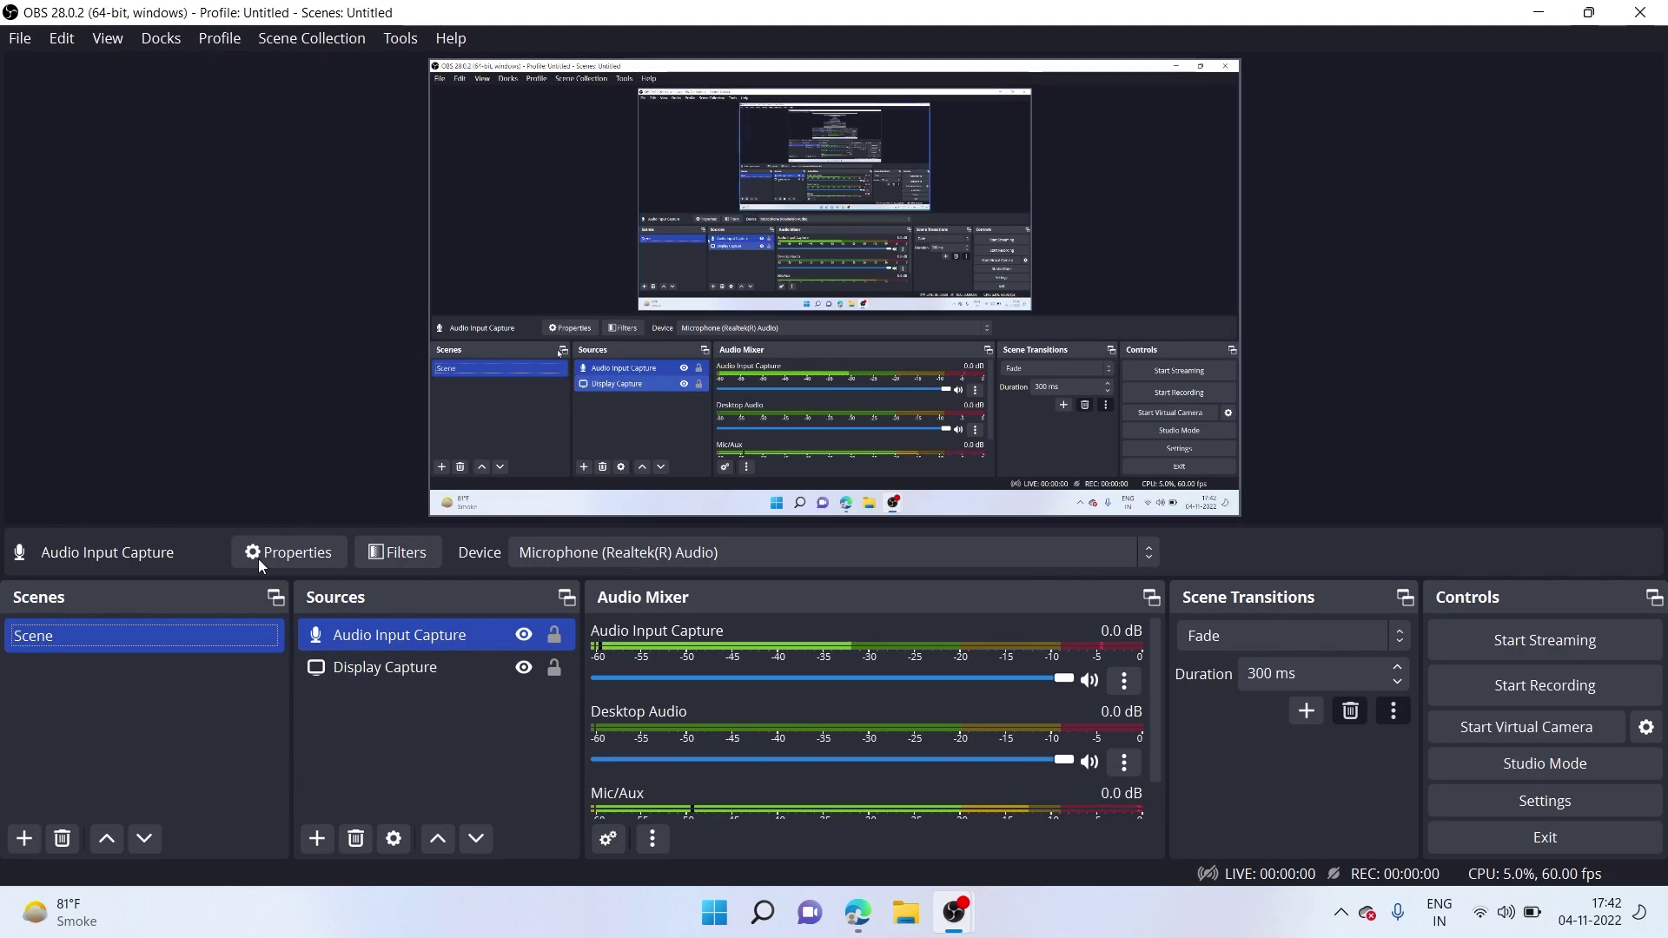
# - Deselect the audio source, then restore and re-maximize the OBS window
pyautogui.click(326, 410)
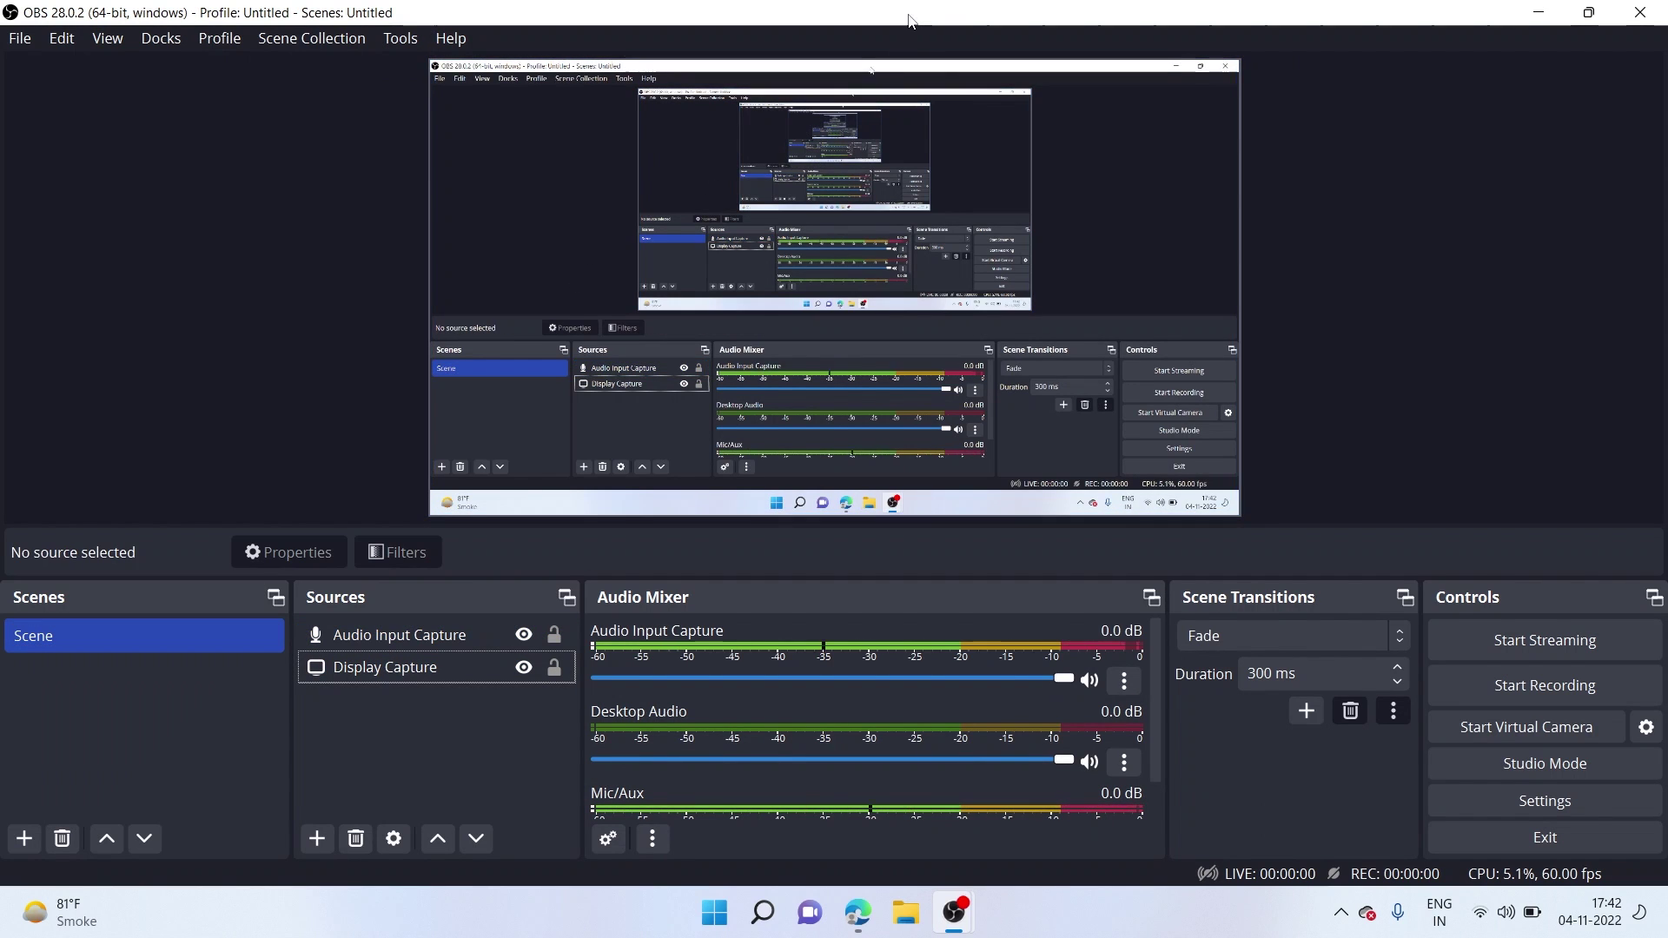
pyautogui.moveTo(905, 18)
pyautogui.mouseDown()
pyautogui.moveTo(987, 163)
pyautogui.moveTo(1091, 78)
pyautogui.mouseUp()
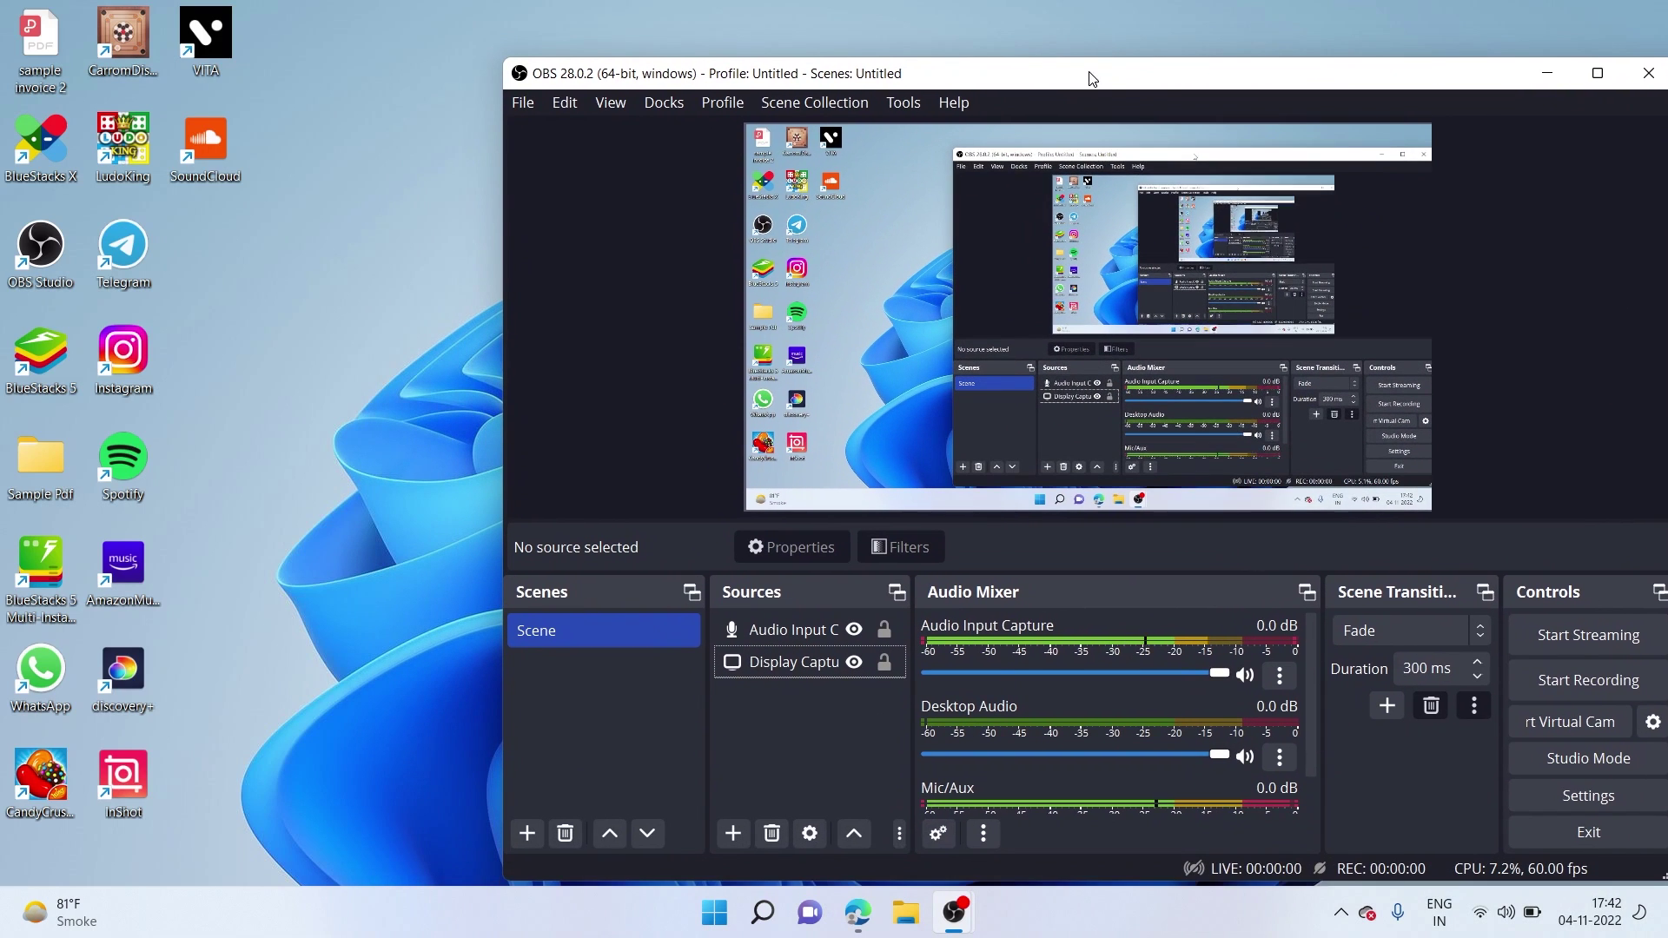
pyautogui.press('super+Up')
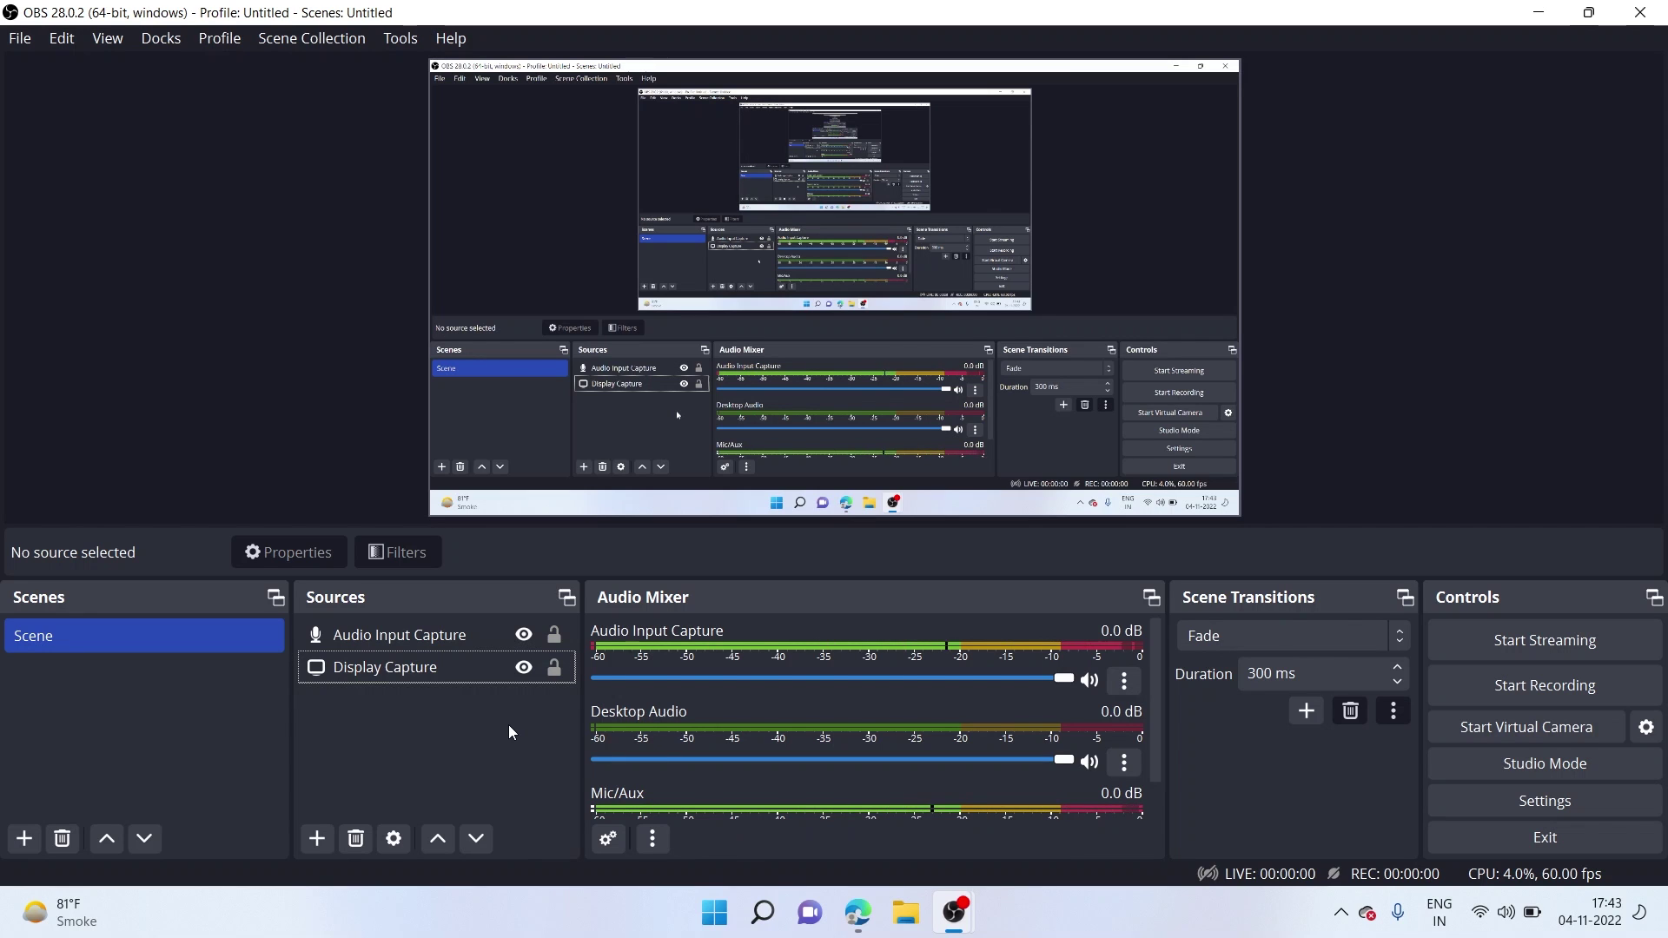
# - Add a Video Capture Device source with Logitech BRIO as its camera
pyautogui.click(313, 840)
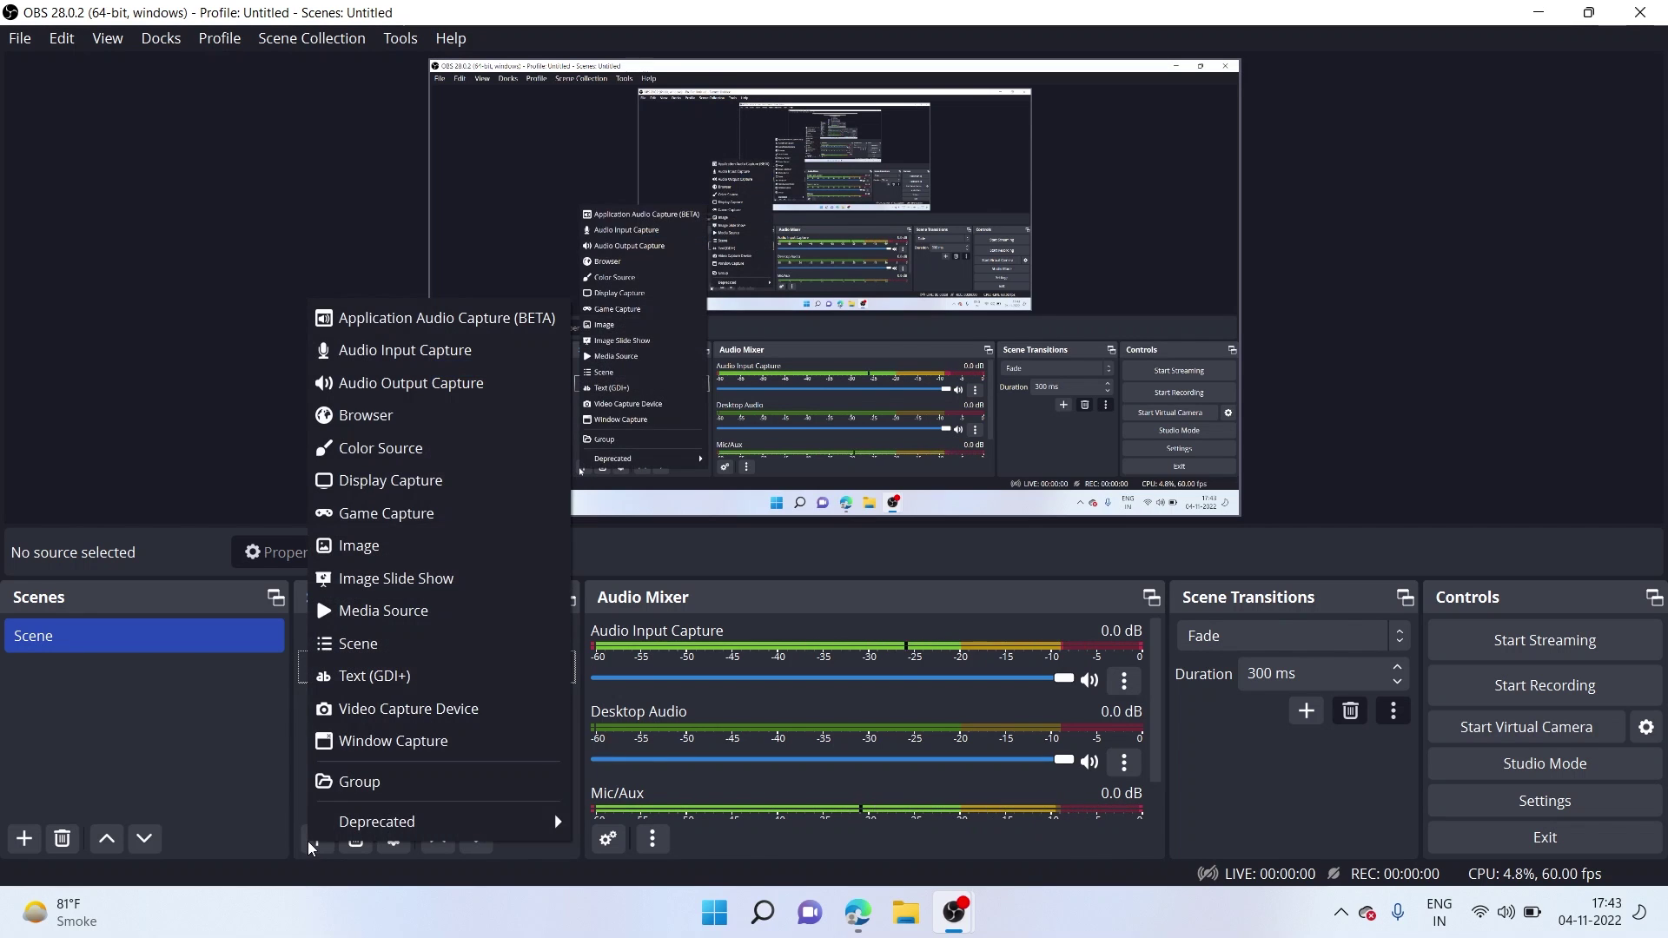
pyautogui.click(390, 716)
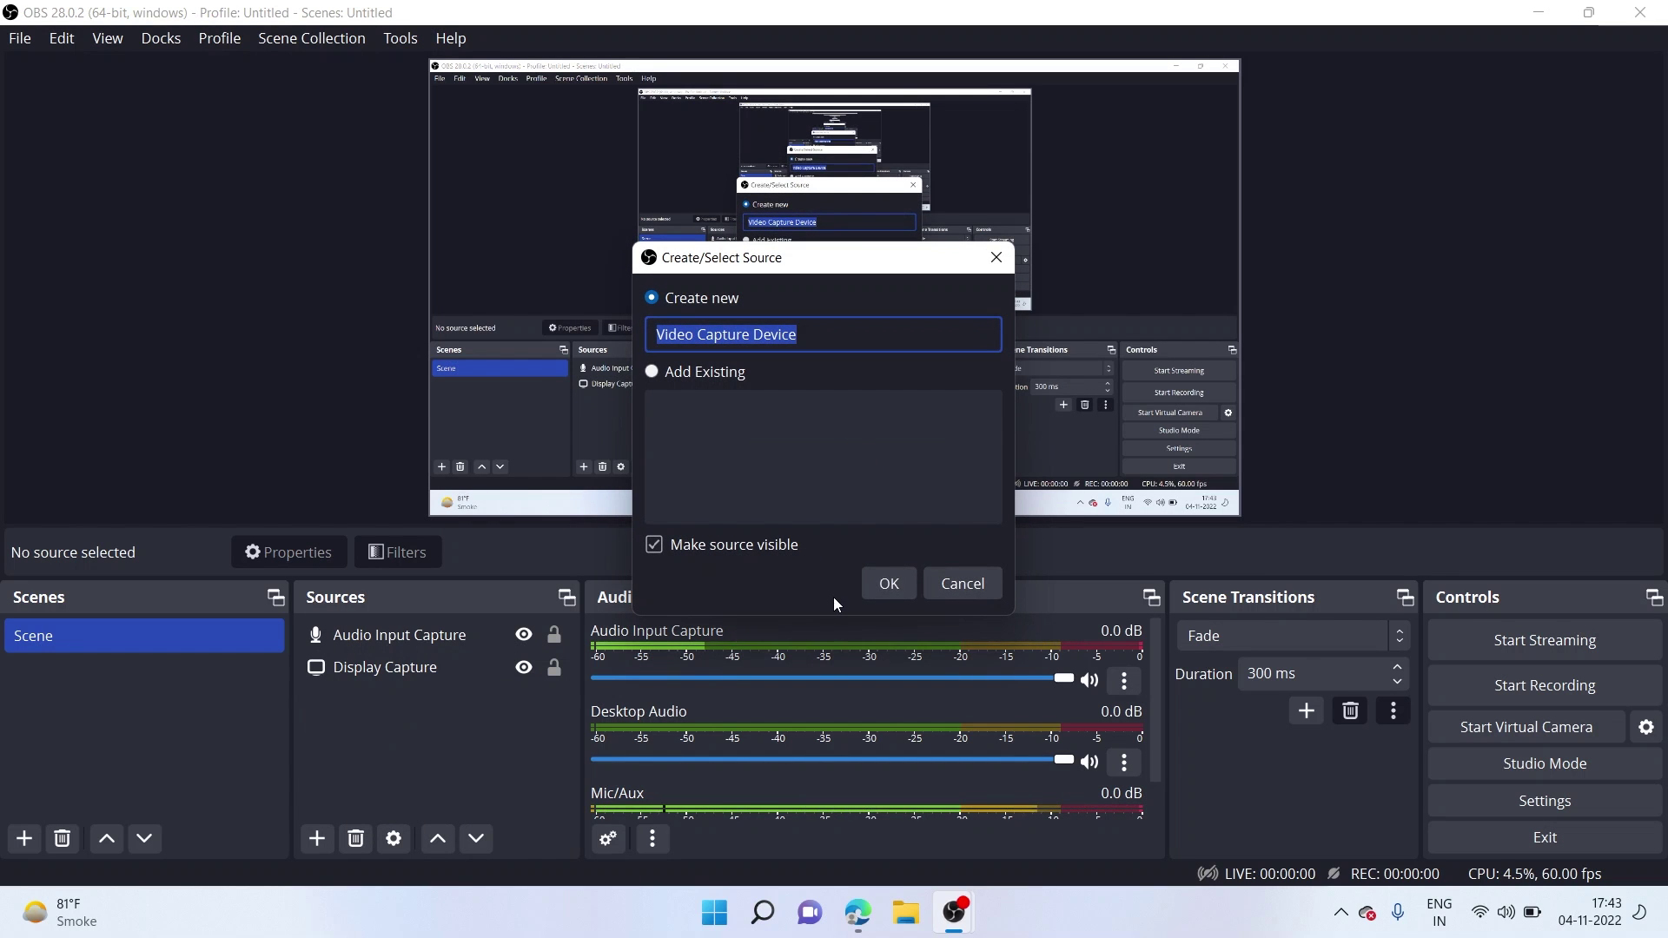
pyautogui.click(882, 586)
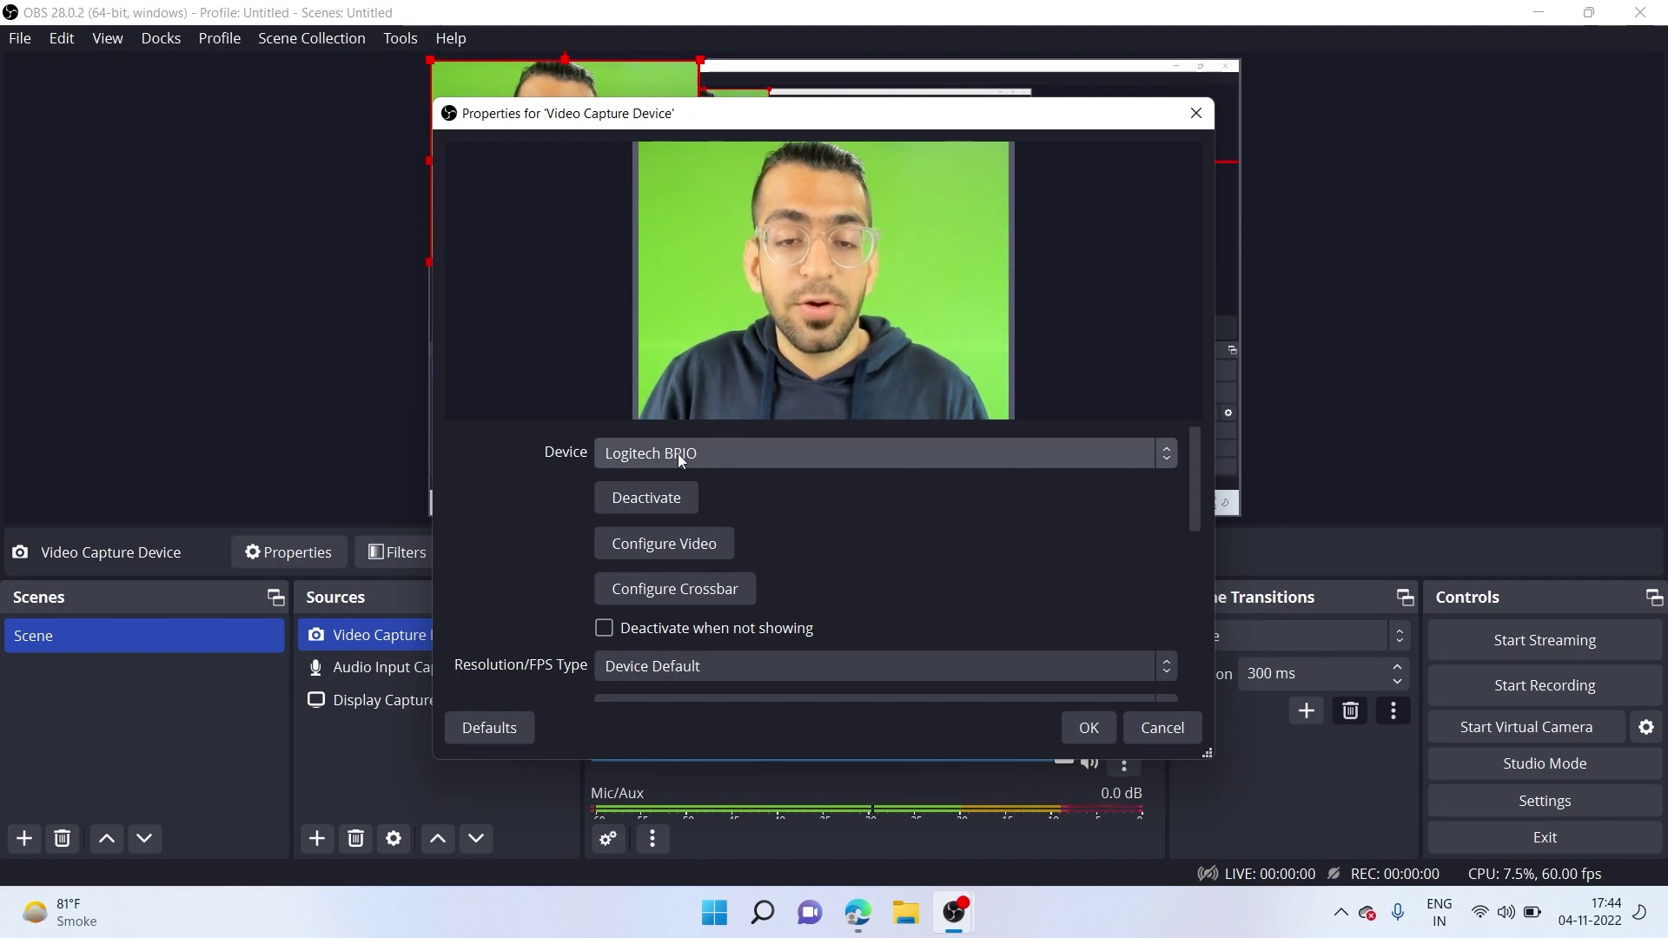
pyautogui.click(646, 453)
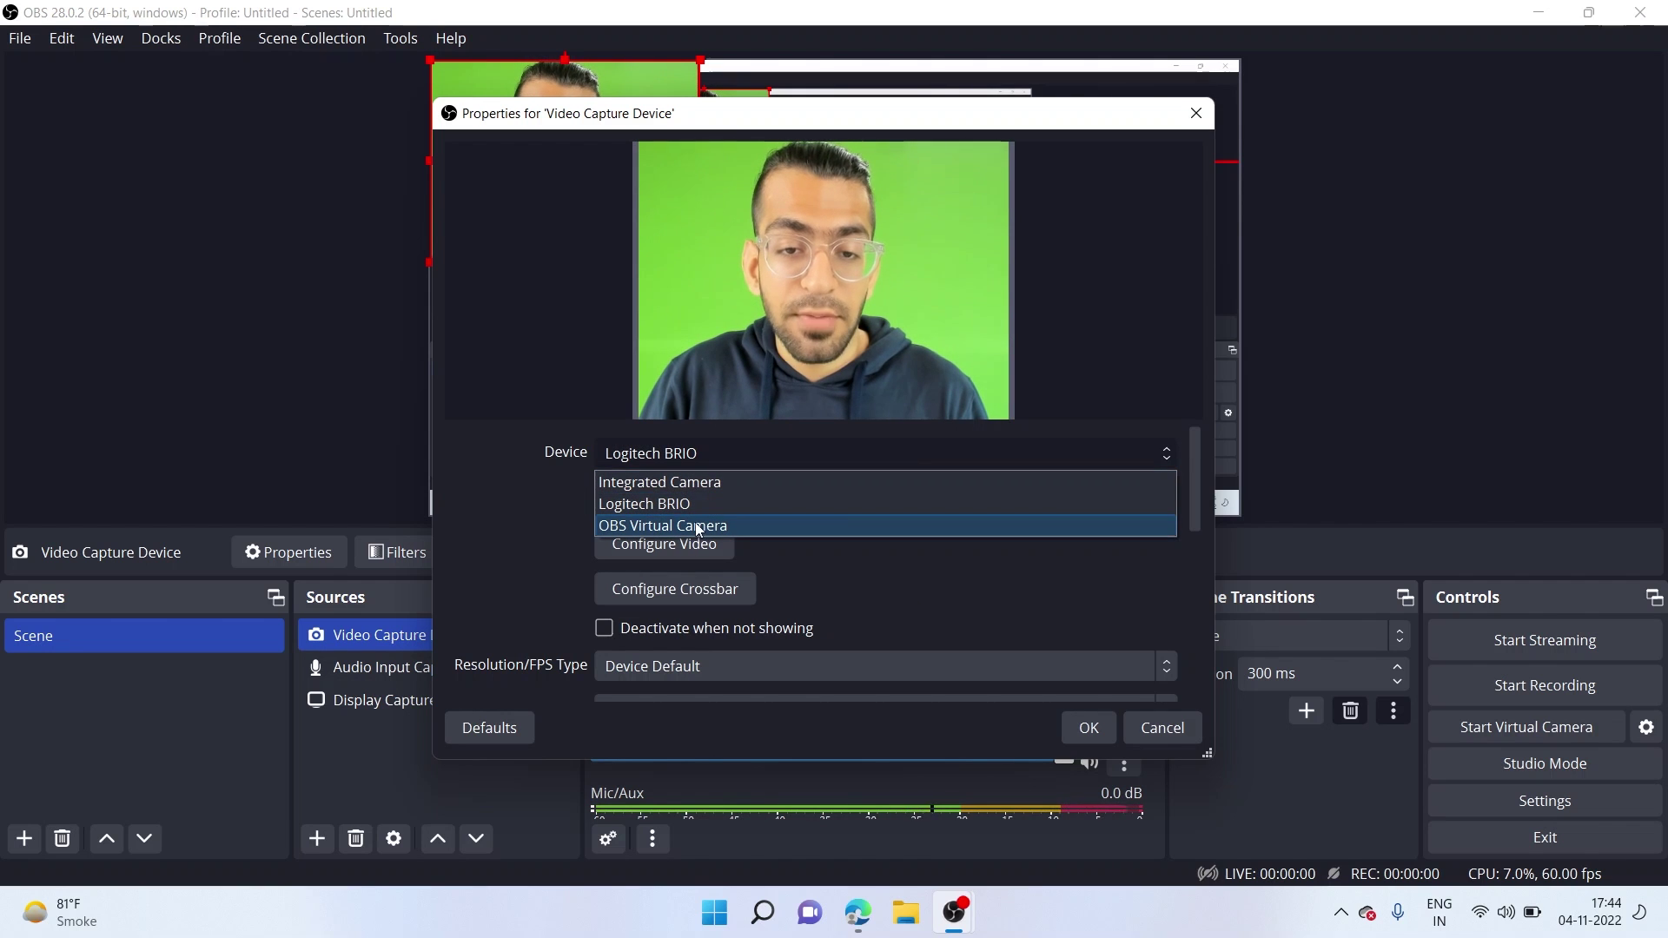
pyautogui.click(706, 503)
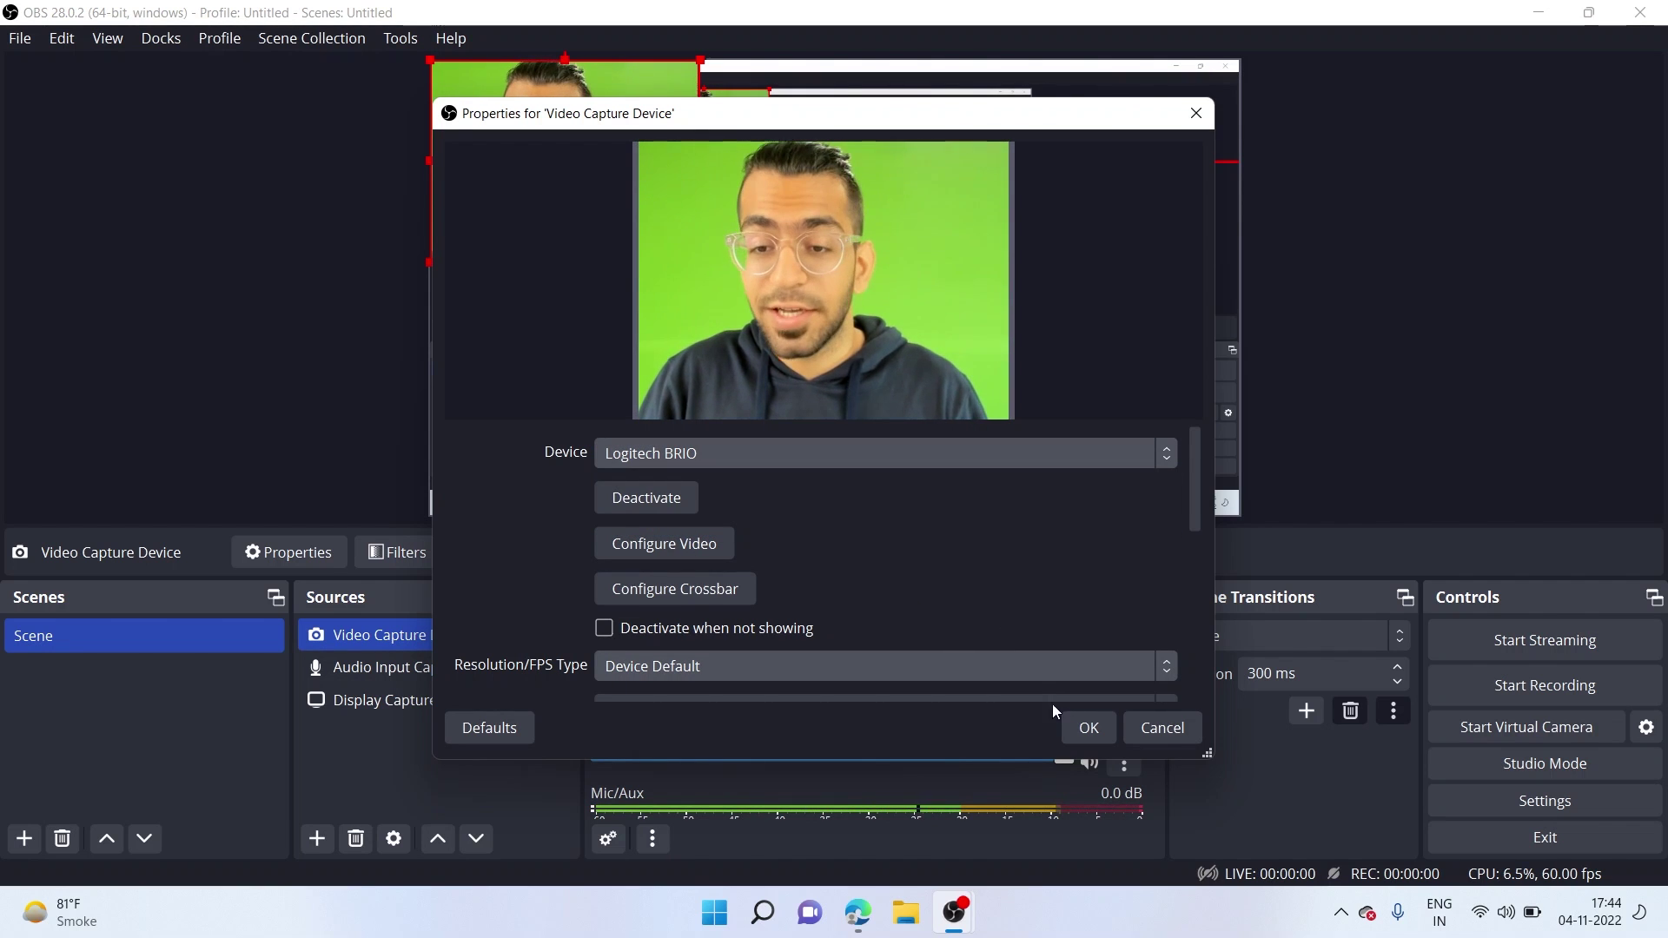
pyautogui.click(1086, 727)
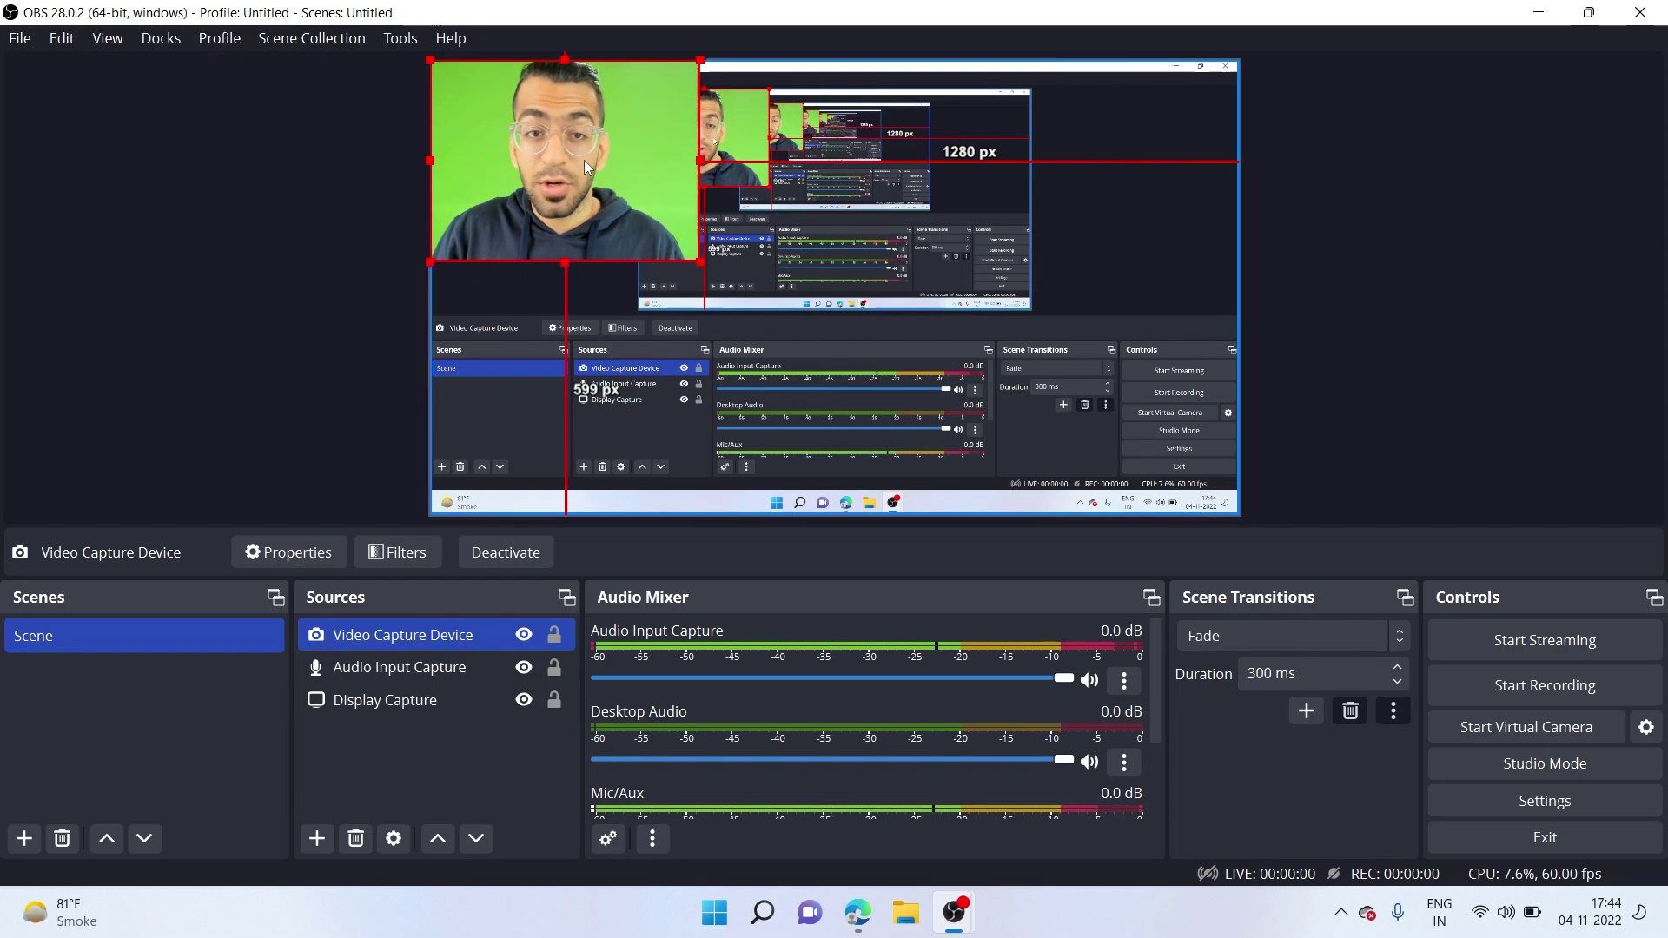
# - Drag the webcam to the bottom-right of the preview, shrink it, then deselect everything
pyautogui.click(557, 216)
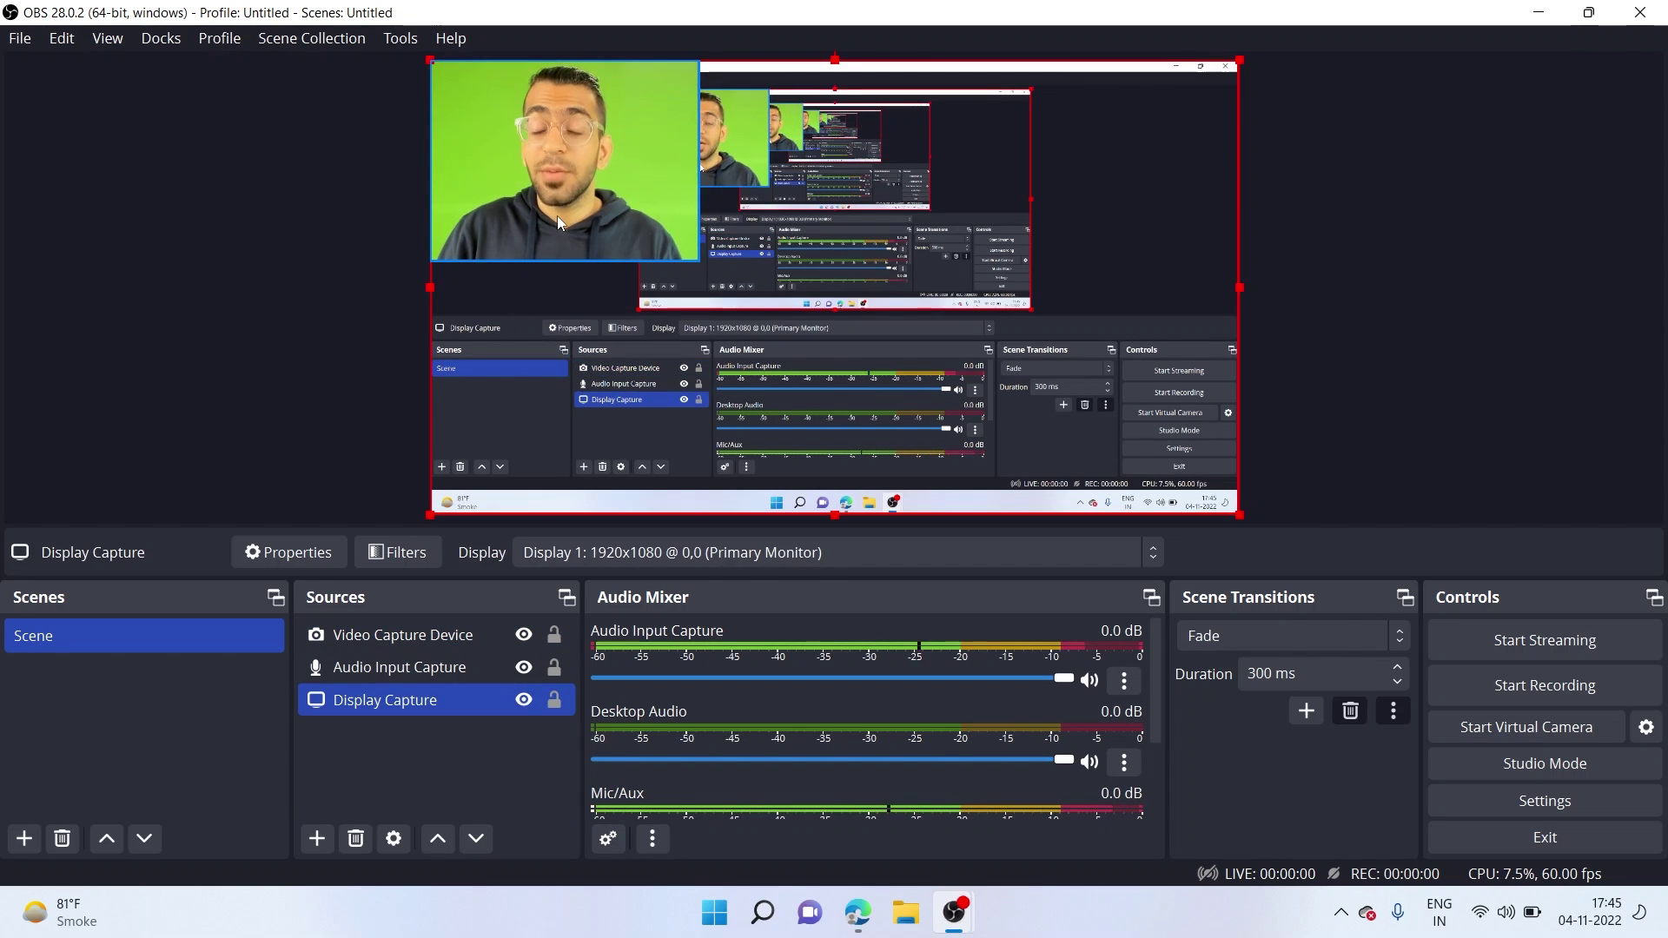
pyautogui.click(563, 153)
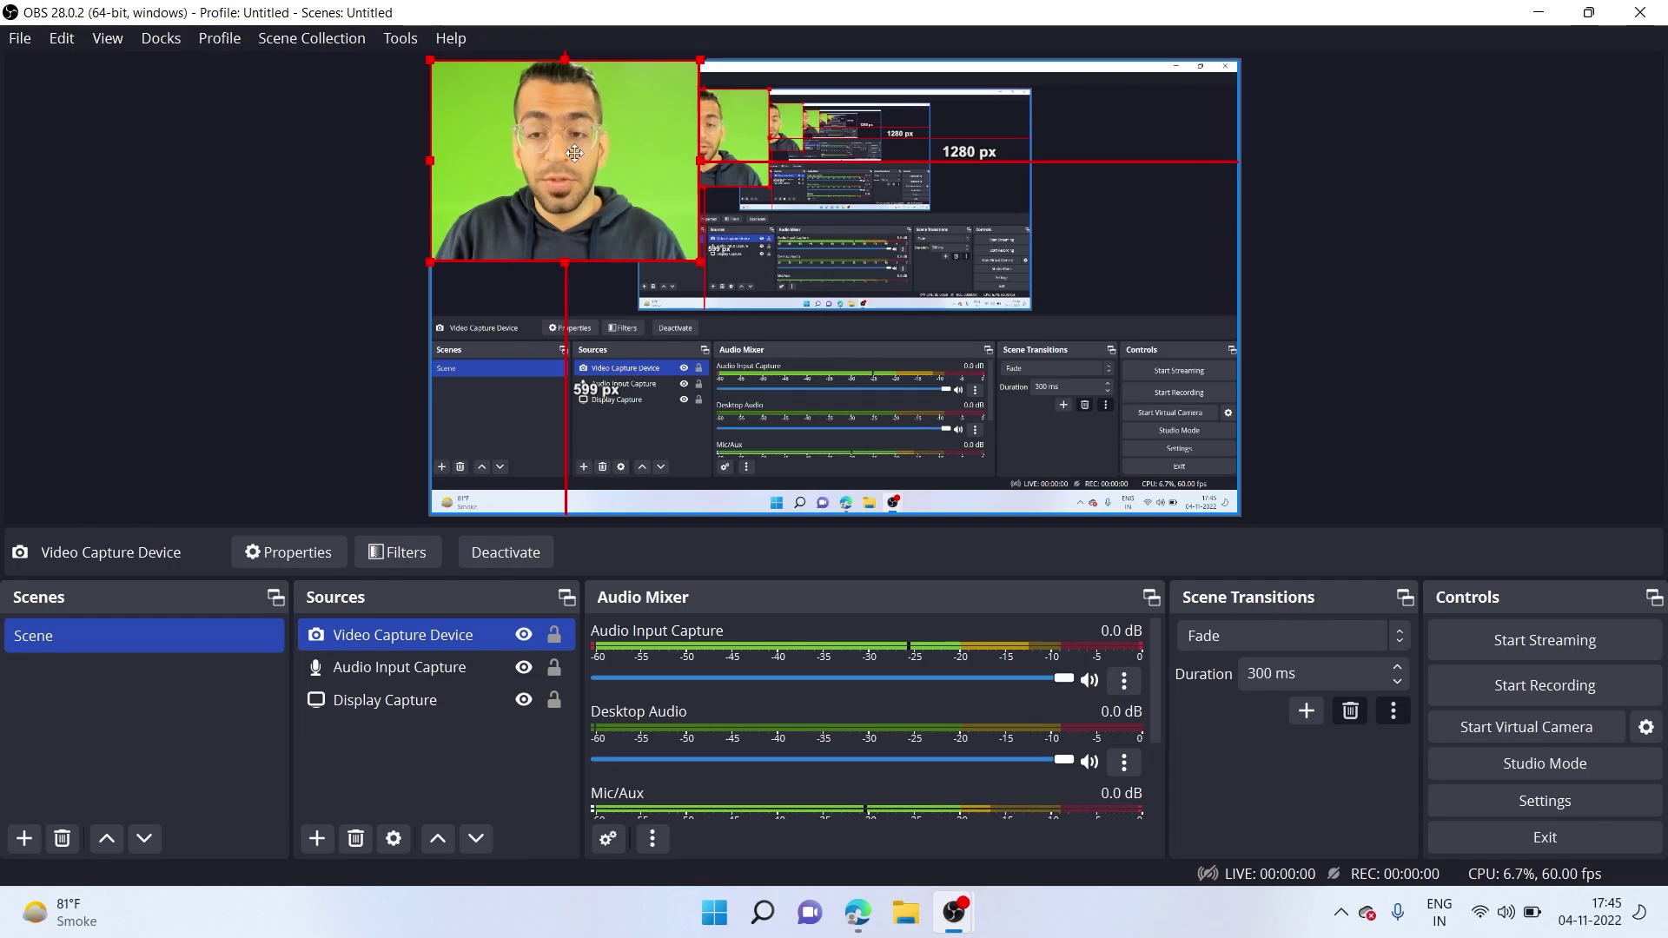
pyautogui.moveTo(537, 131)
pyautogui.mouseDown()
pyautogui.moveTo(1053, 369)
pyautogui.moveTo(1027, 399)
pyautogui.mouseUp()
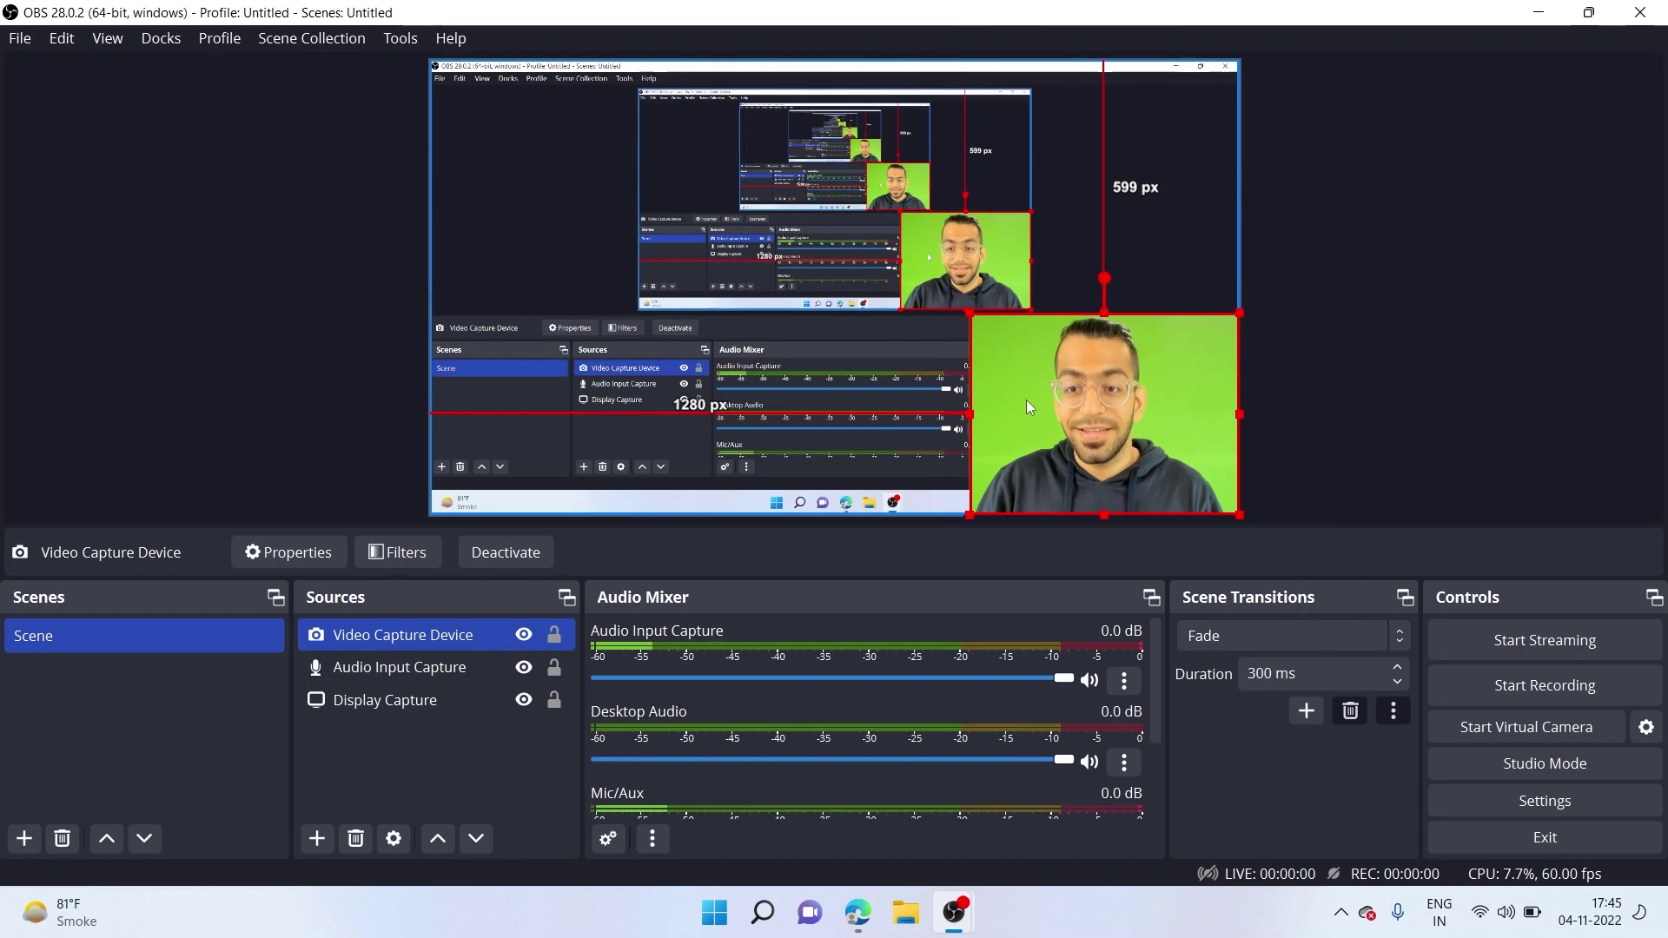
pyautogui.moveTo(970, 313); pyautogui.dragTo(1040, 367)
pyautogui.click(957, 311)
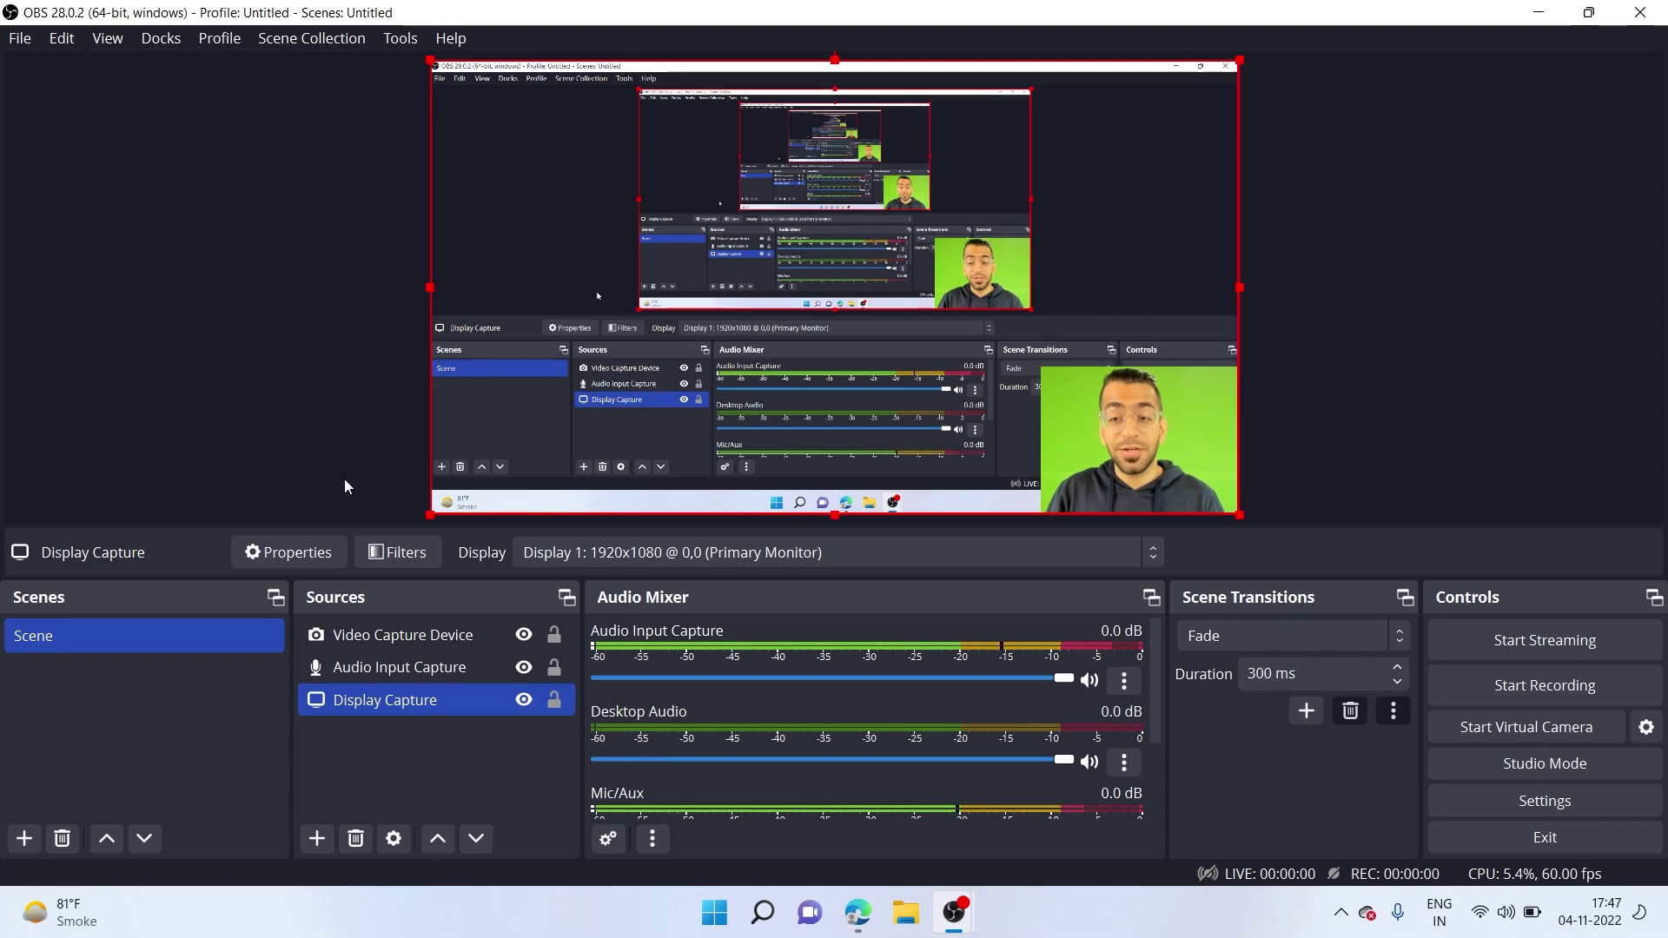
pyautogui.click(378, 733)
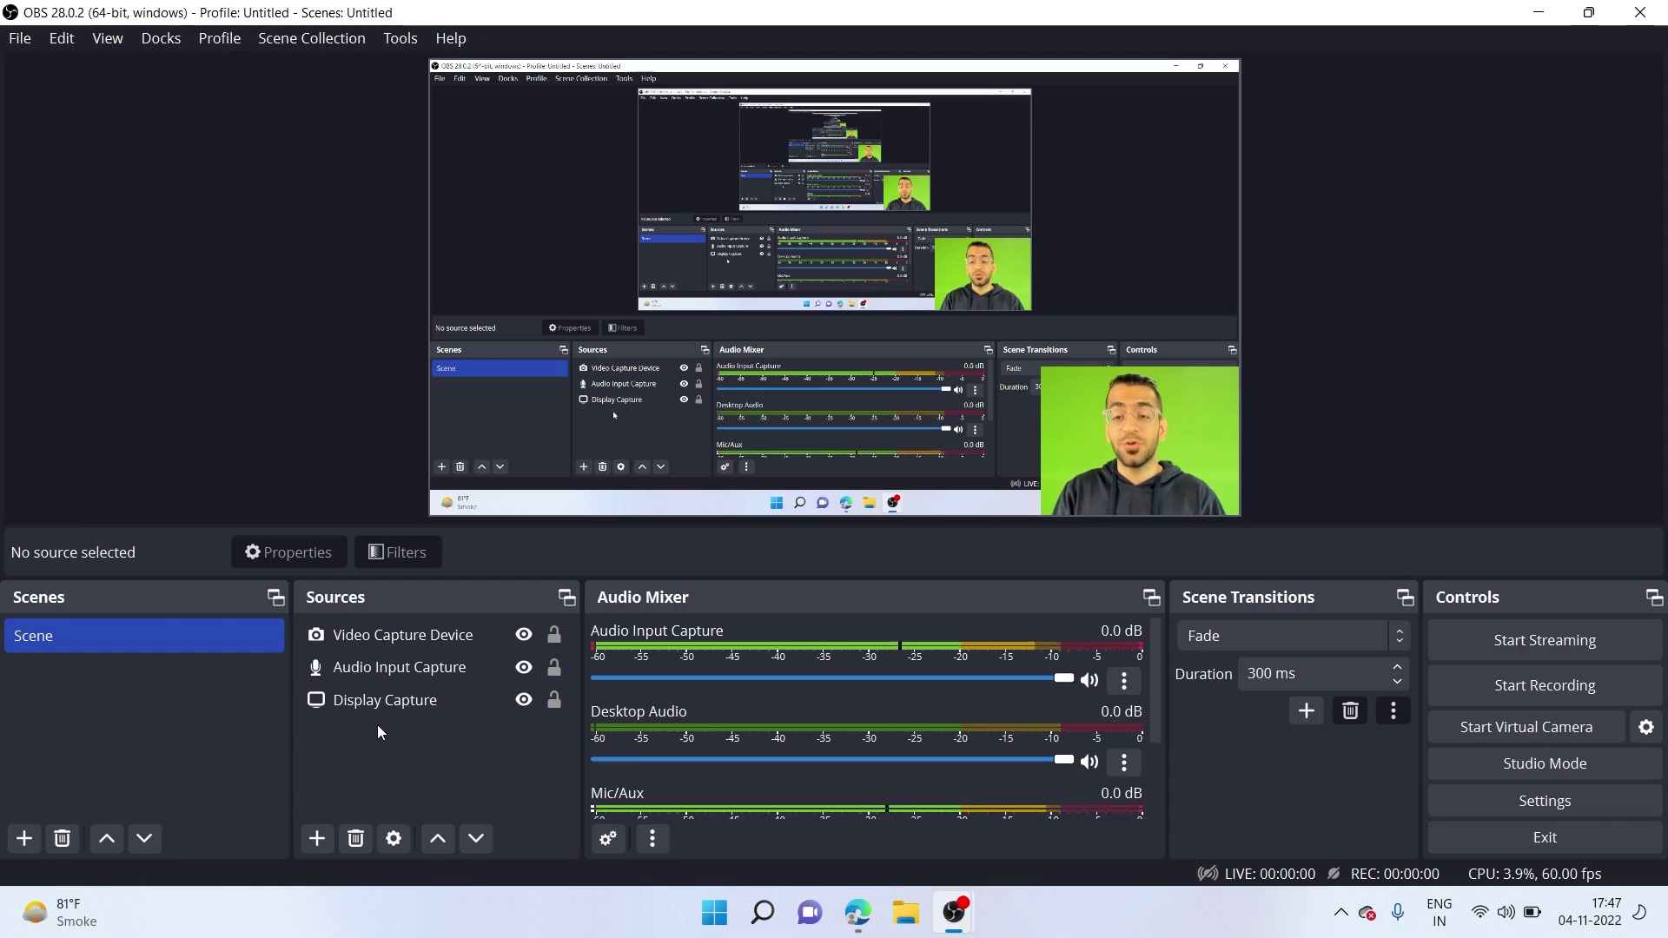
# - Add an Image Mask/Blend filter to the Video Capture Device and browse for its mask image
pyautogui.click(415, 630)
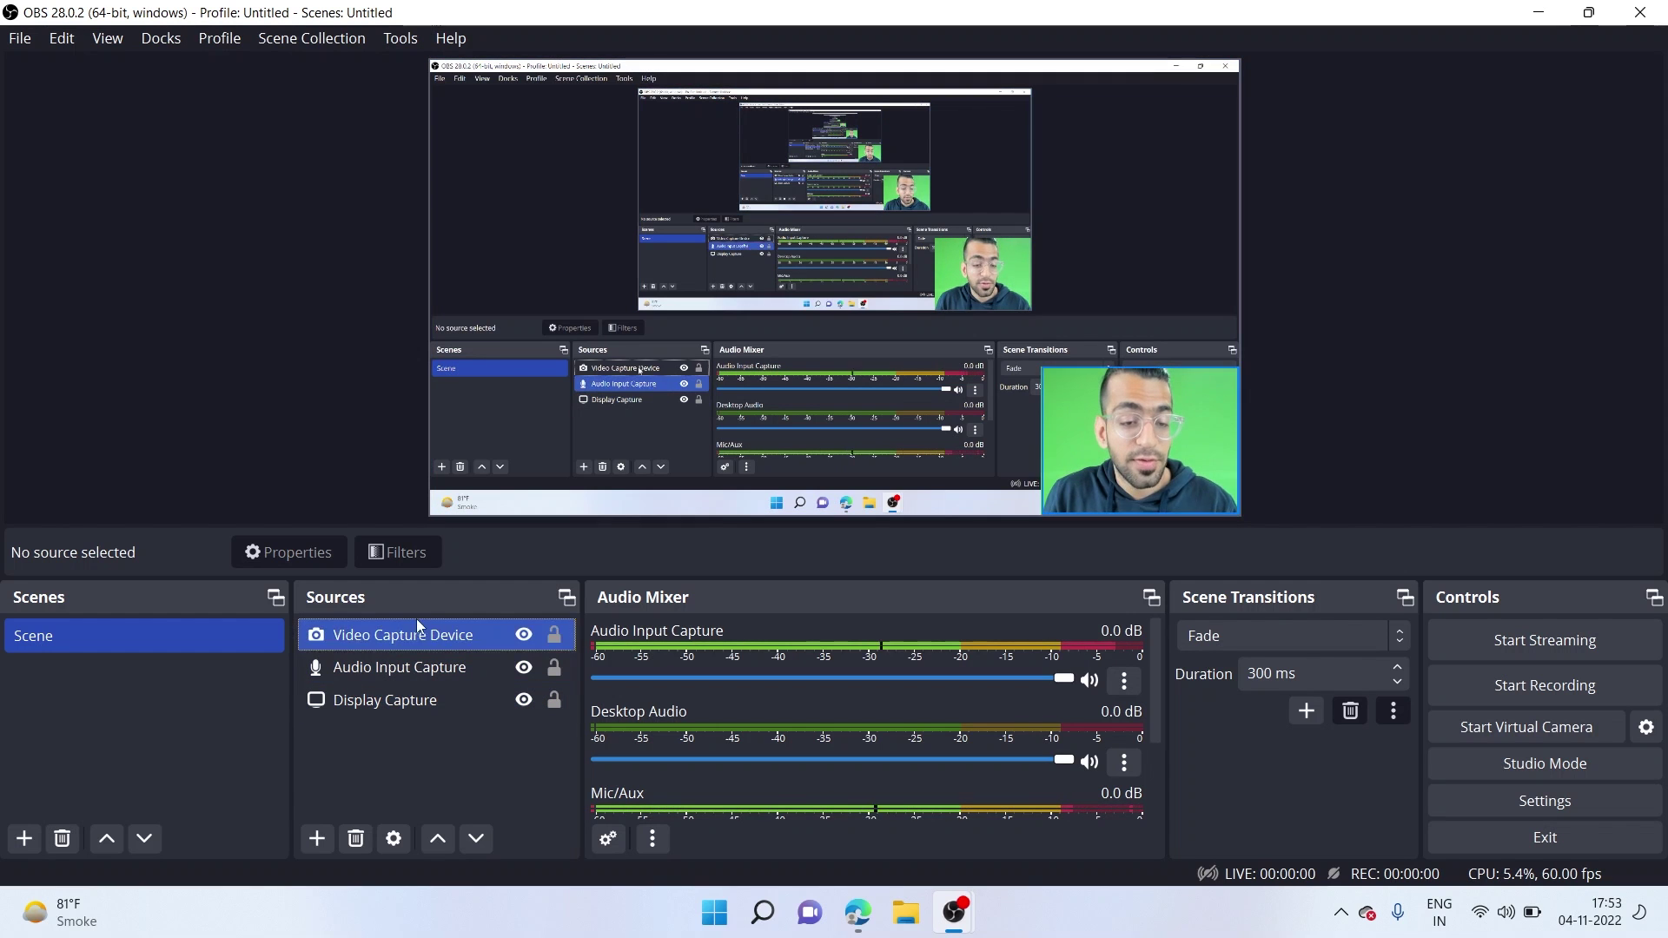
pyautogui.rightClick(408, 622)
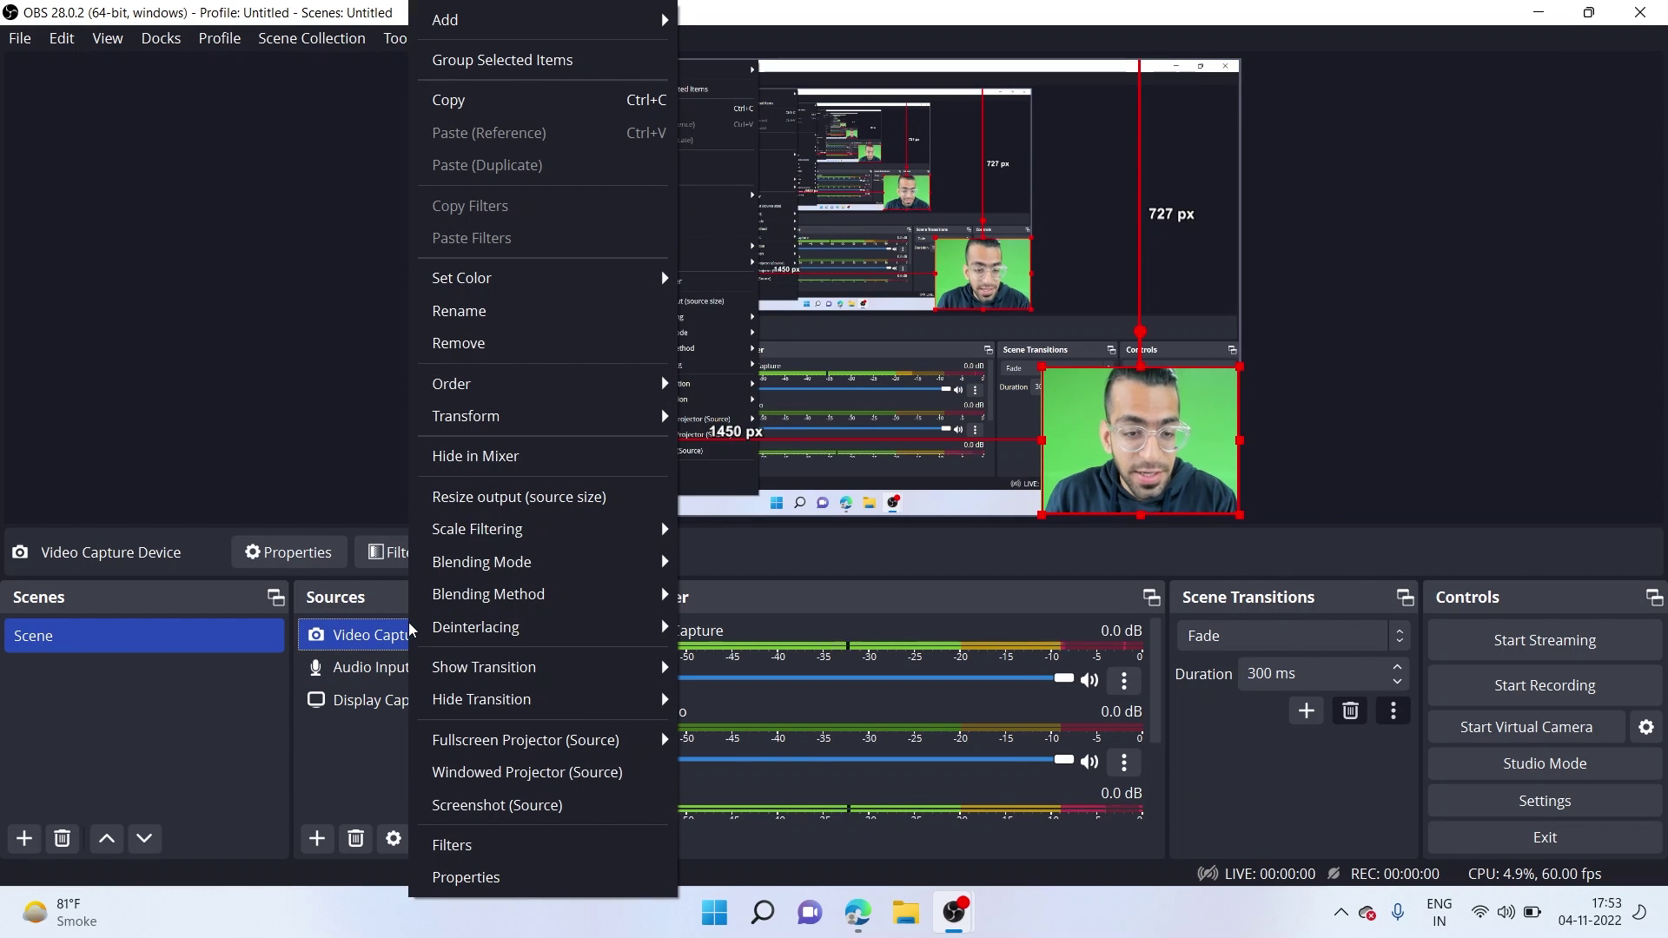
pyautogui.click(495, 847)
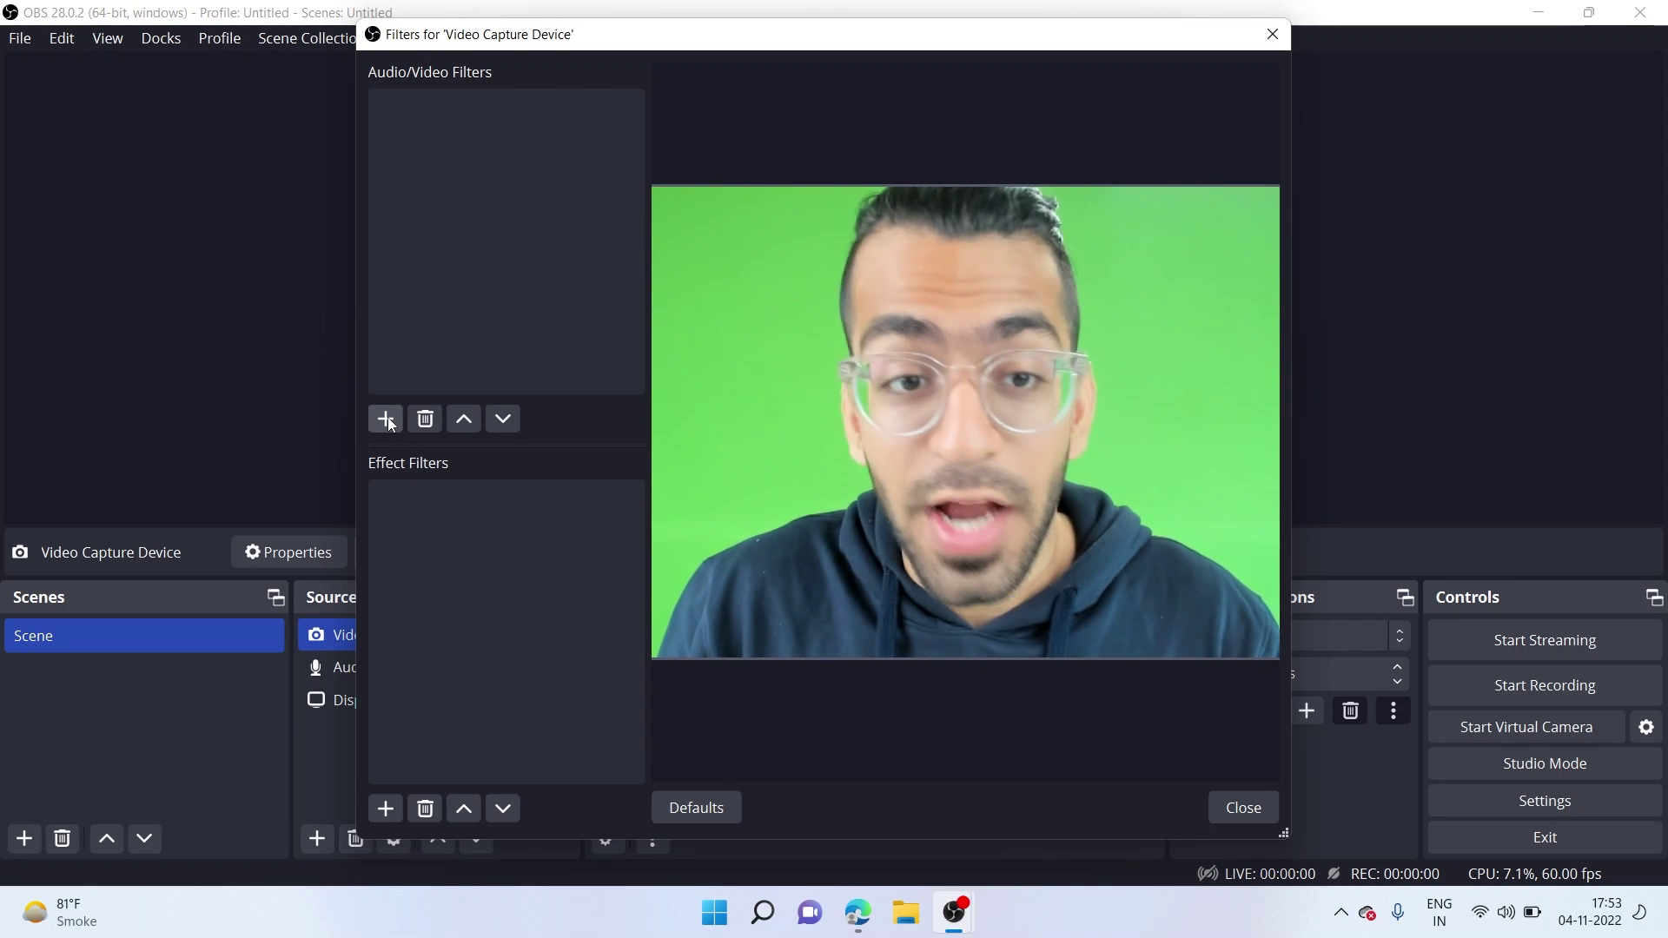
pyautogui.click(386, 419)
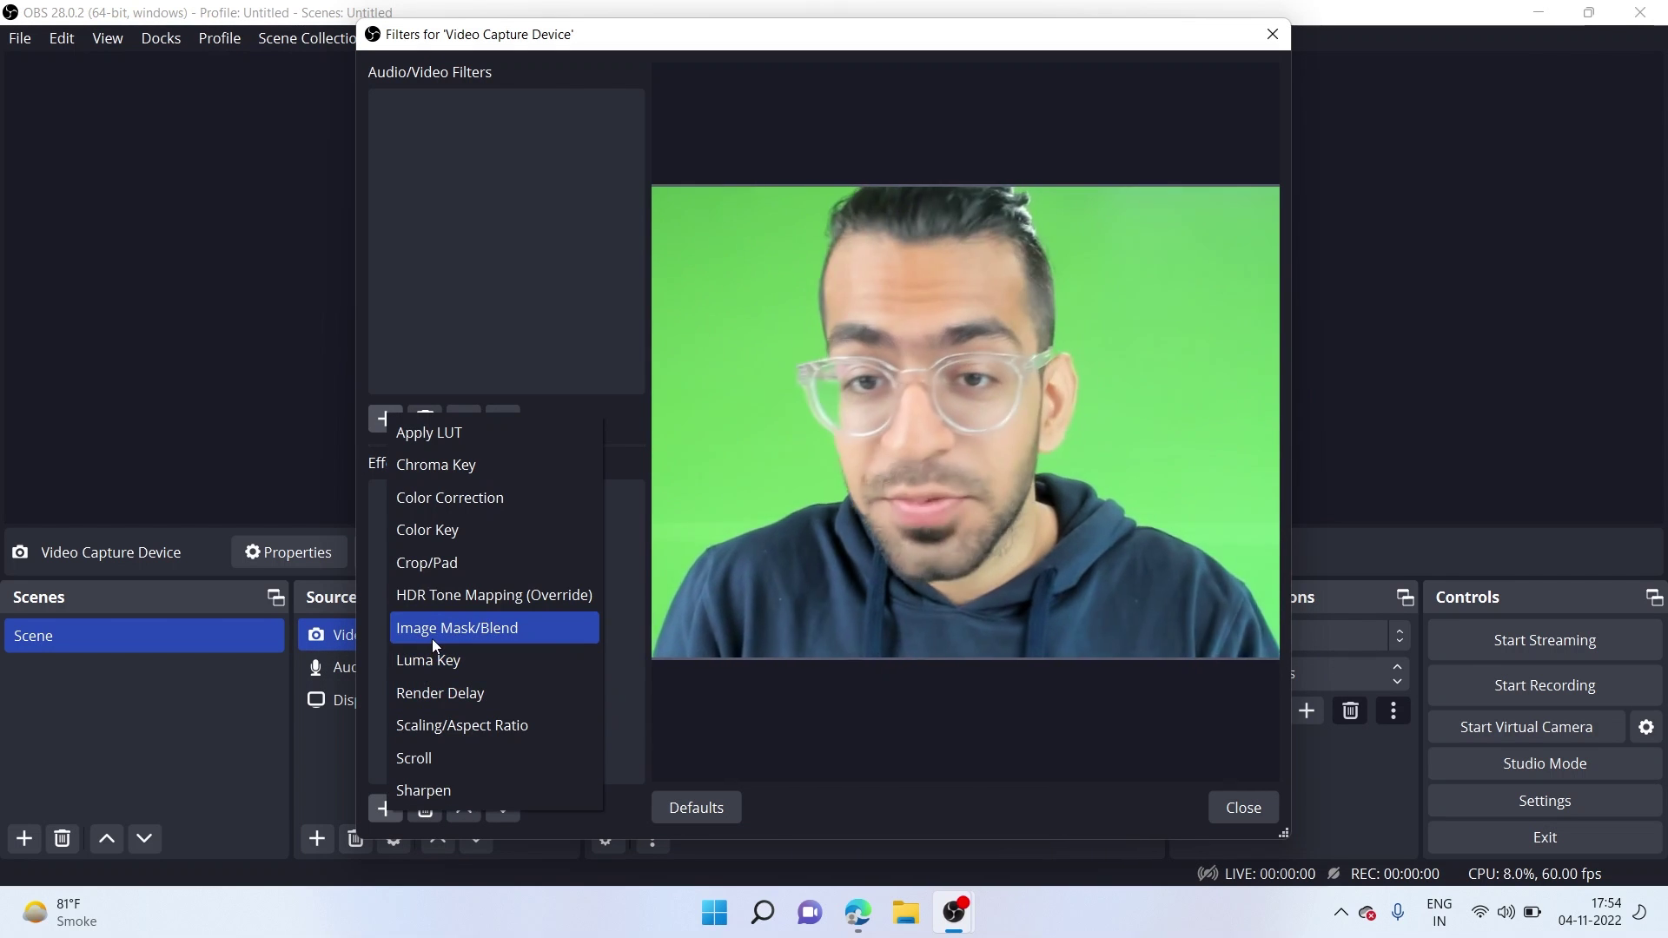
pyautogui.click(431, 630)
pyautogui.click(772, 471)
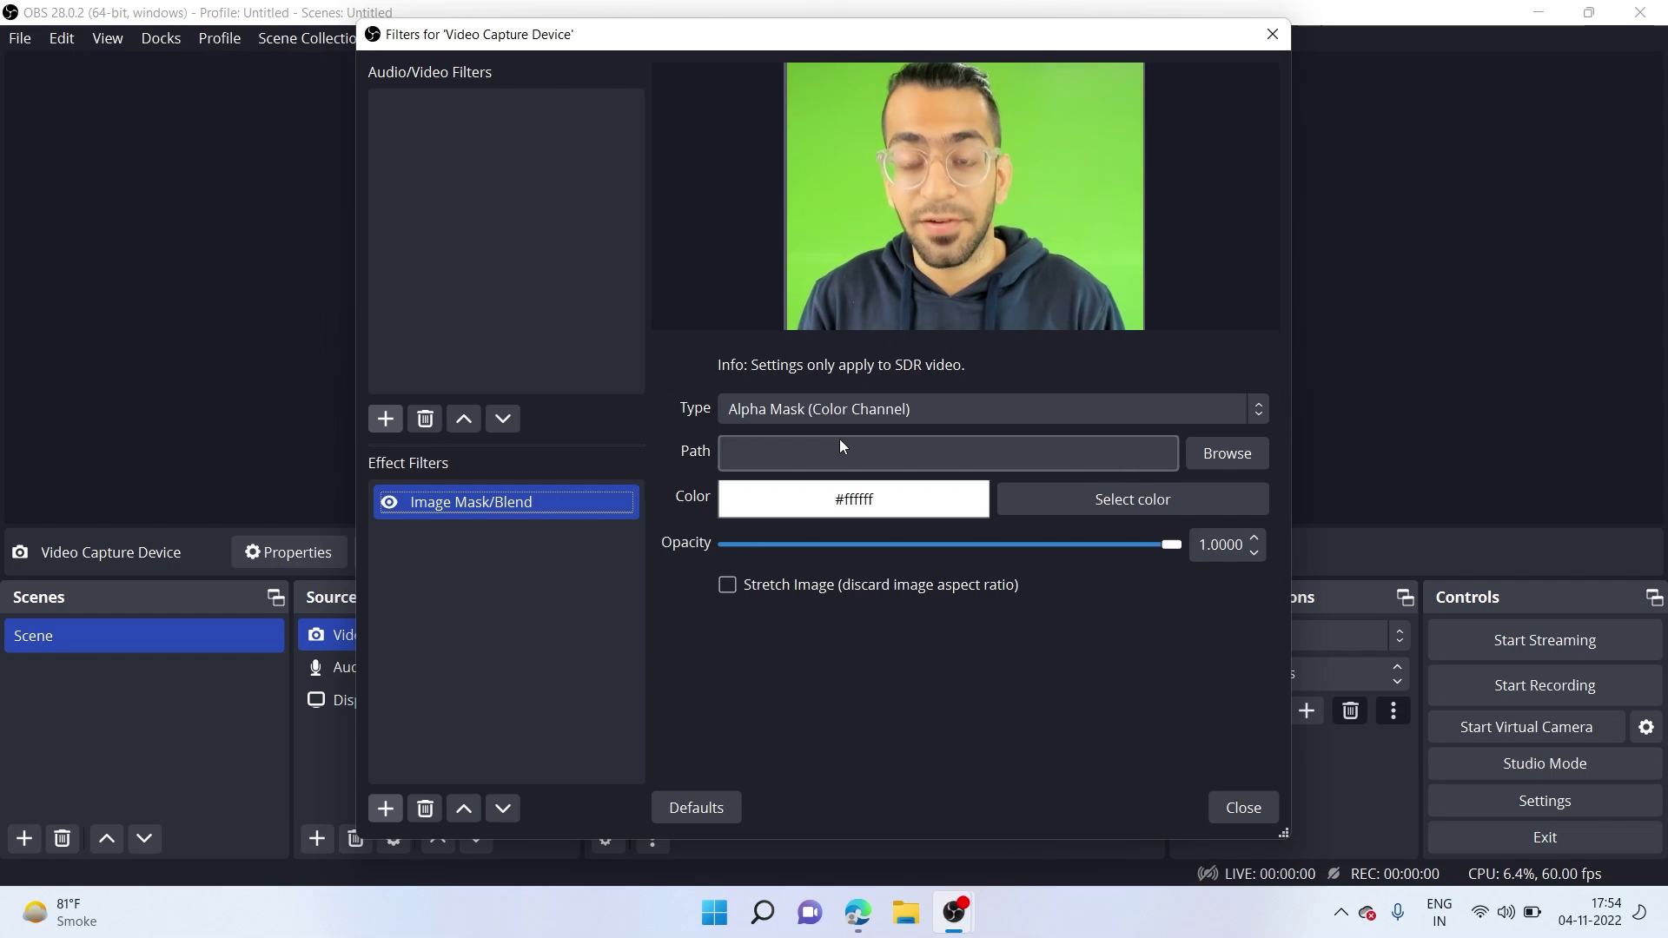
pyautogui.click(1218, 456)
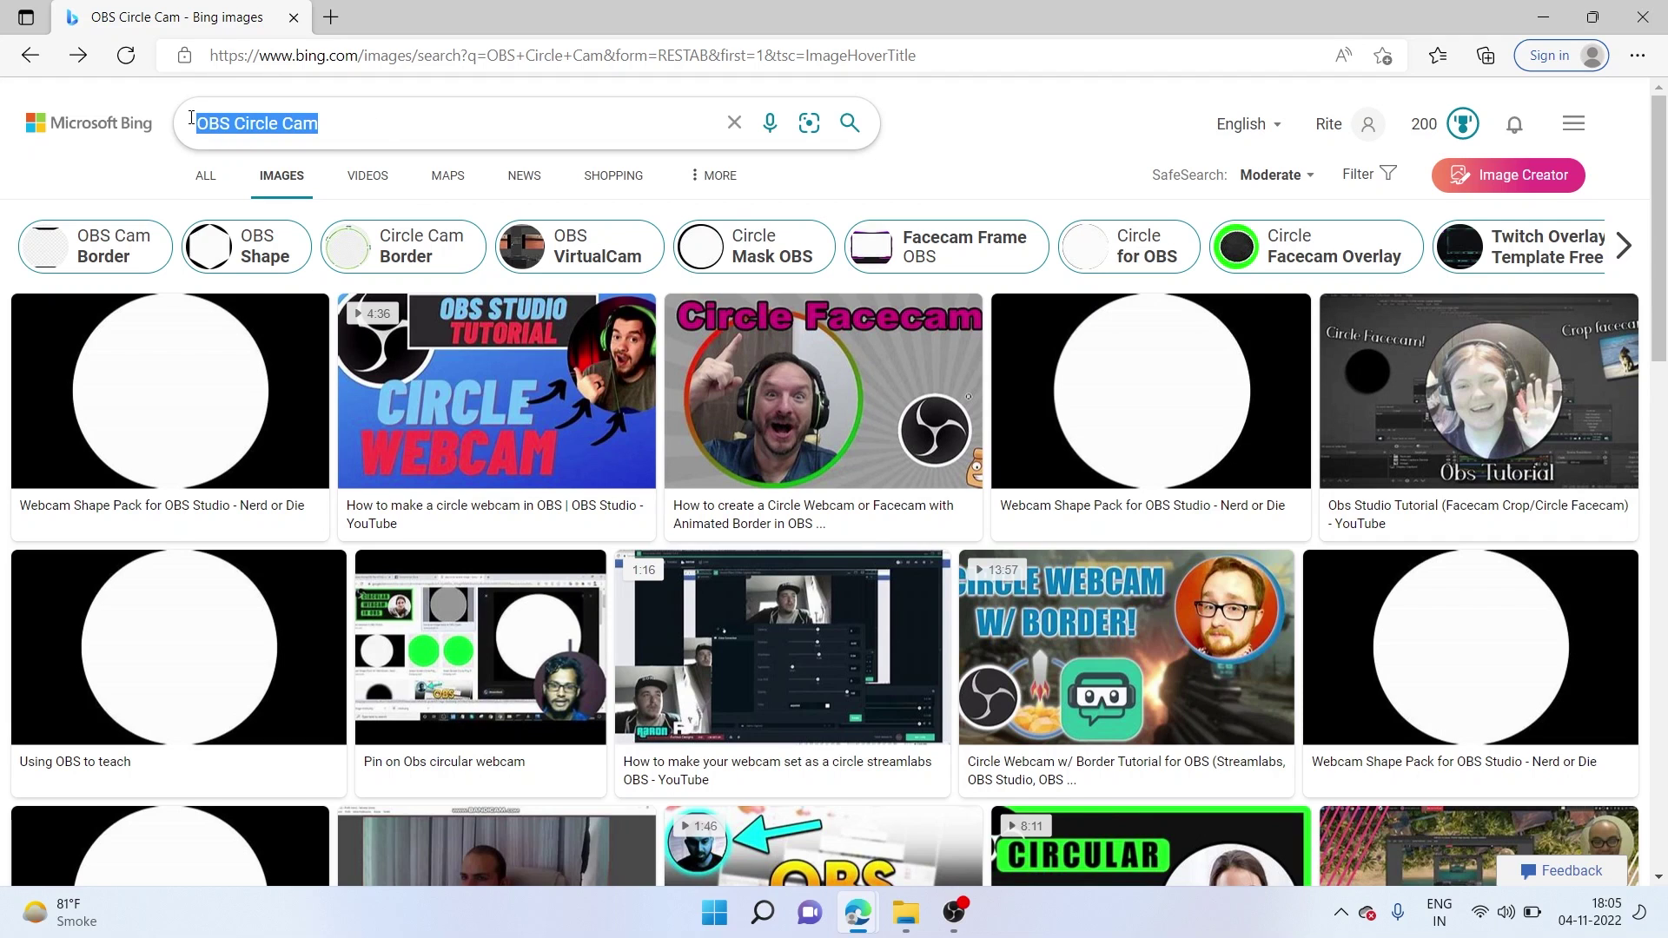
# - Open the first 'OBS Circle Cam' image result, a white circle mask
pyautogui.click(87, 438)
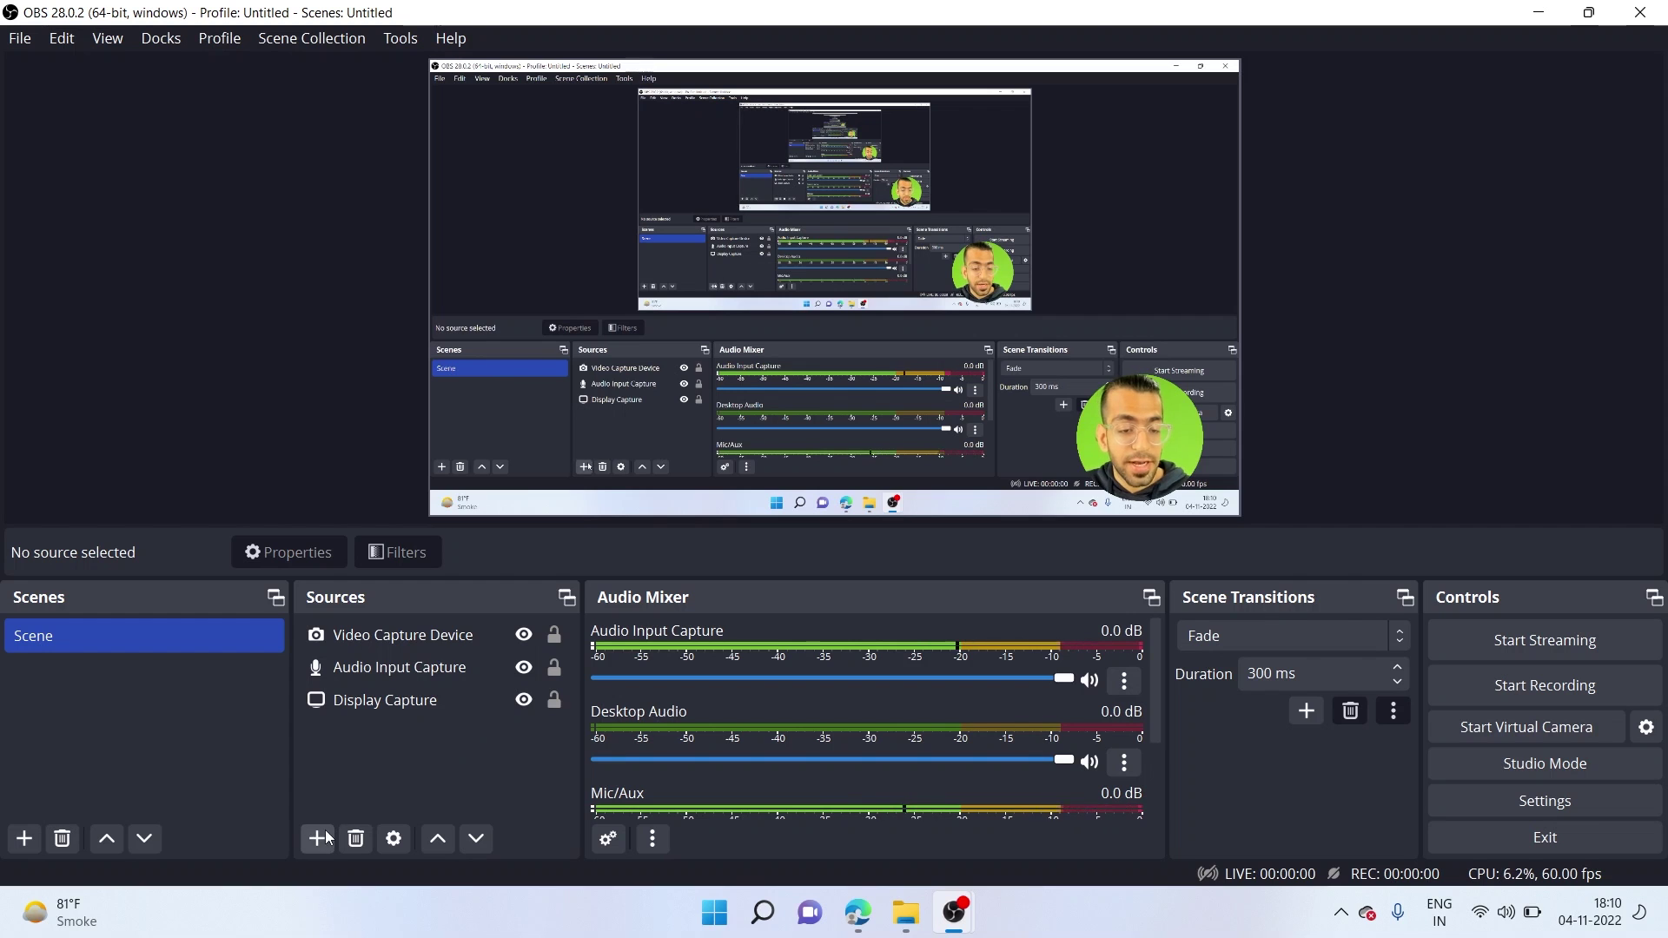
# - Add an Image source loaded with the fire-circle PNG
pyautogui.click(320, 838)
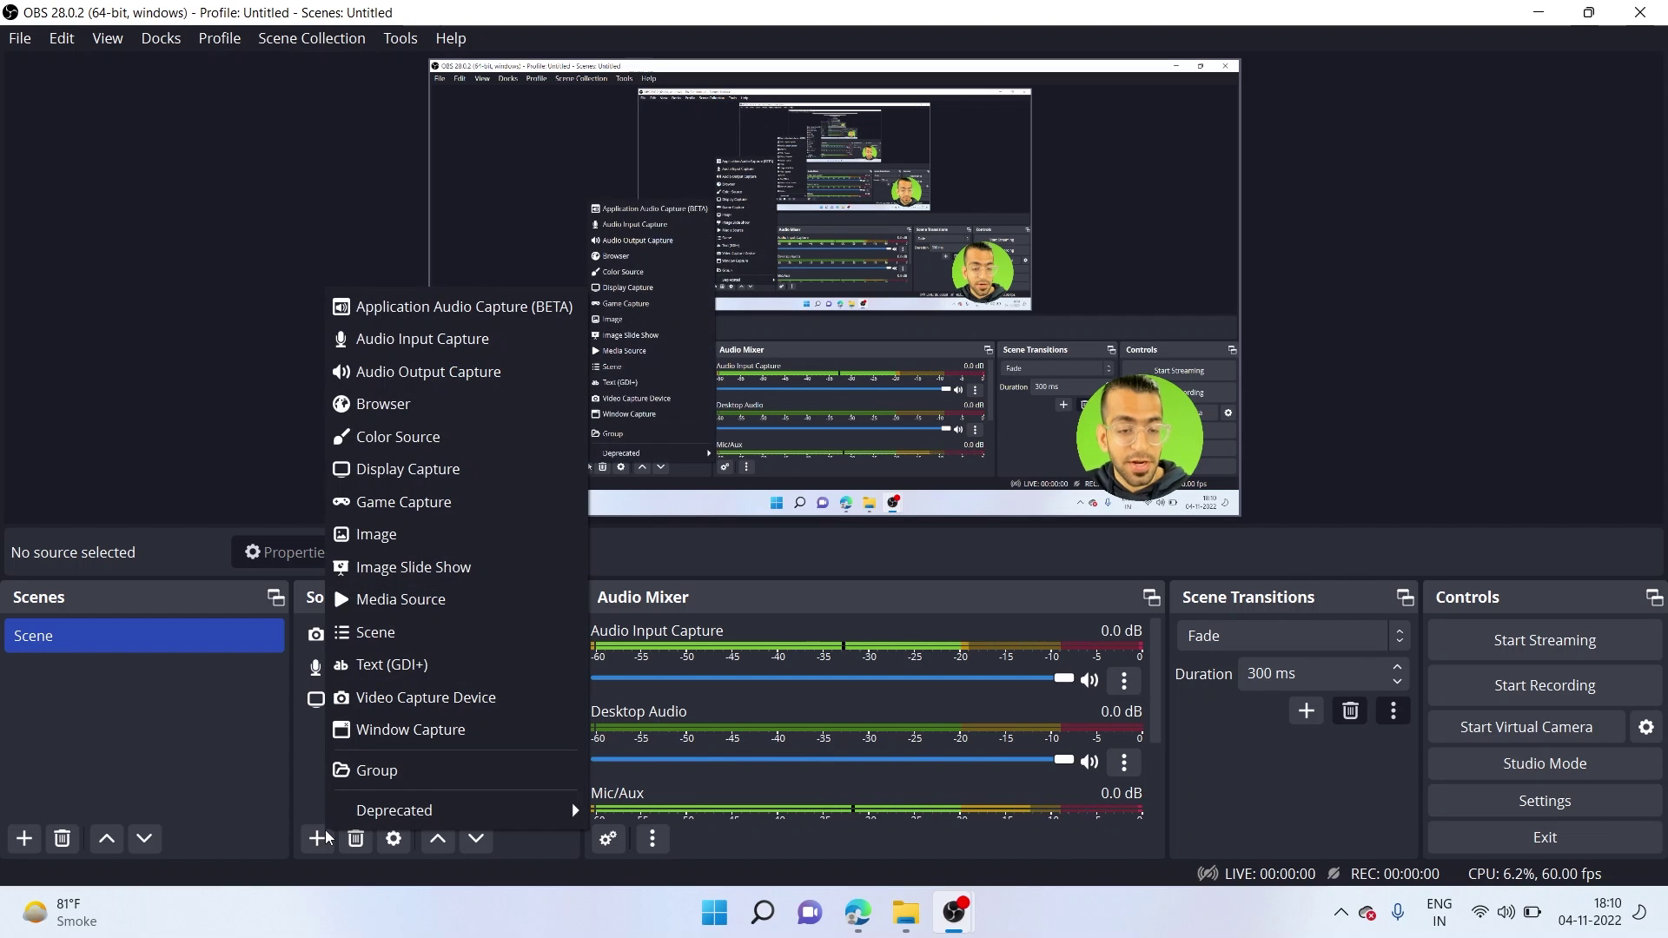
pyautogui.click(410, 534)
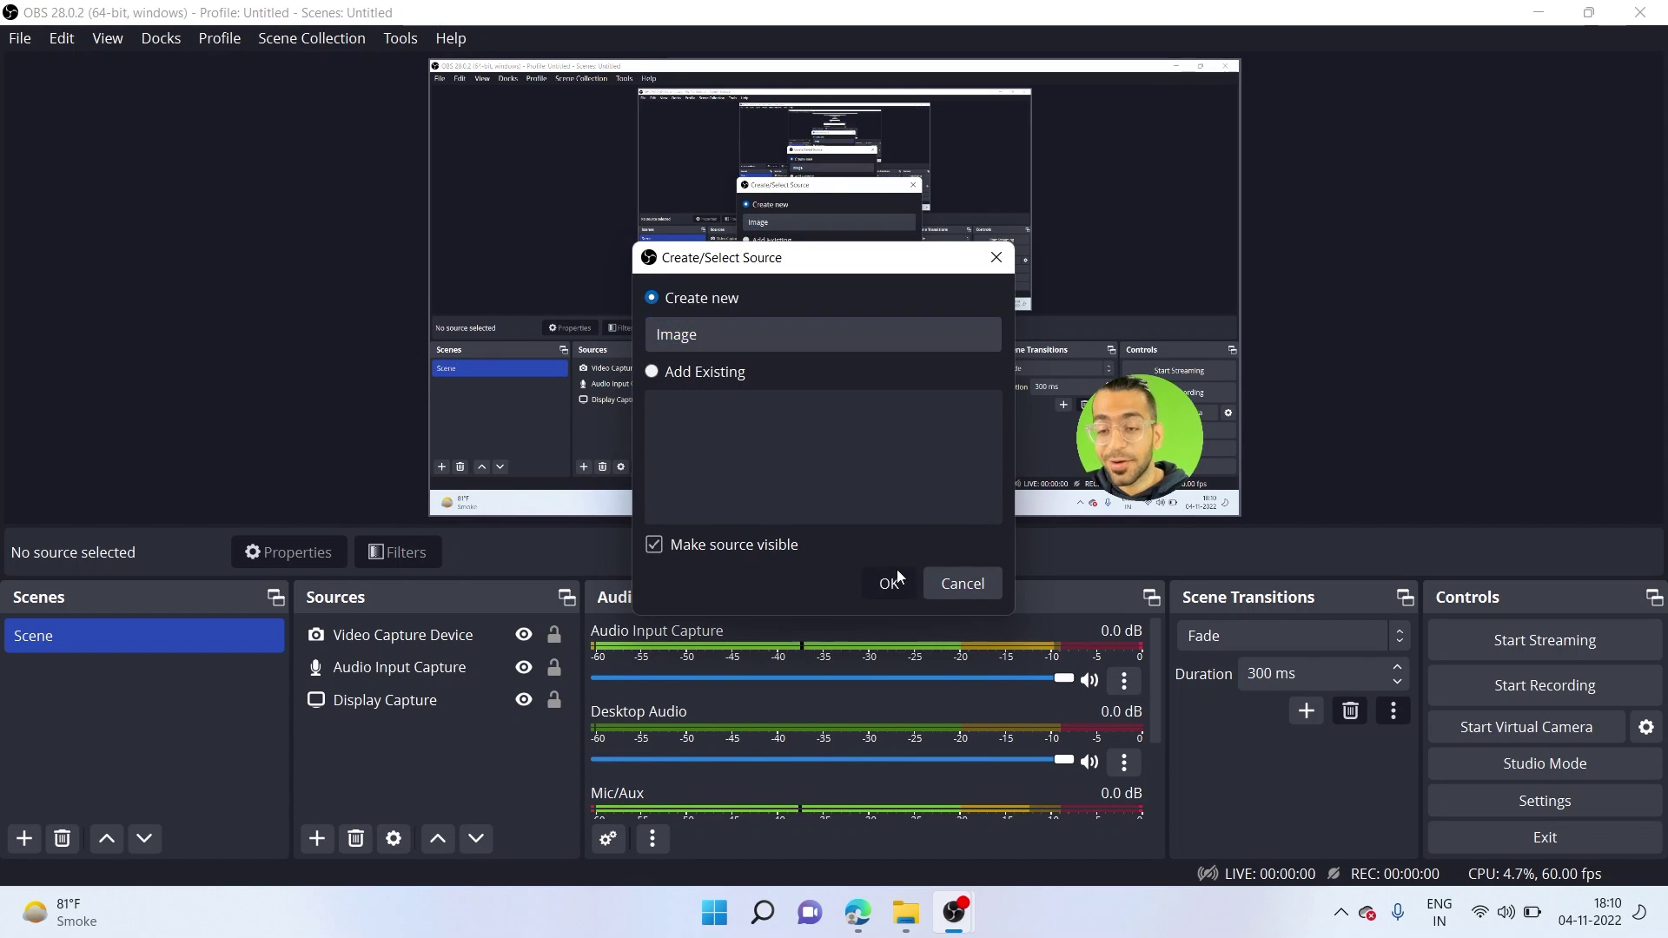
pyautogui.click(886, 581)
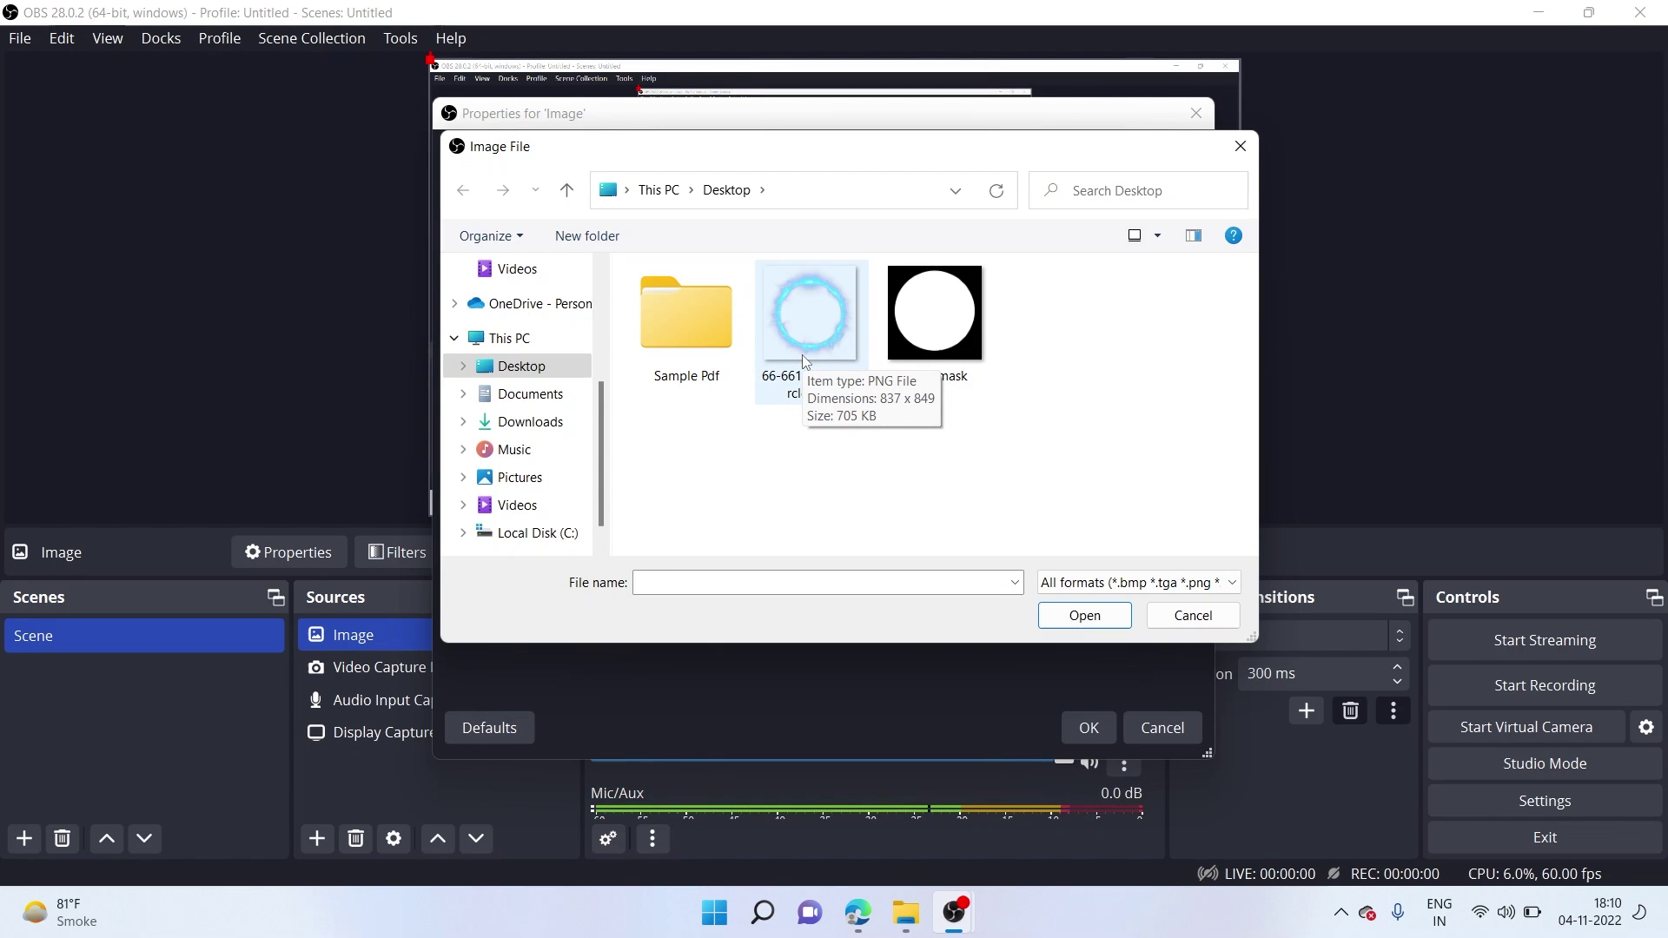
pyautogui.doubleClick(802, 353)
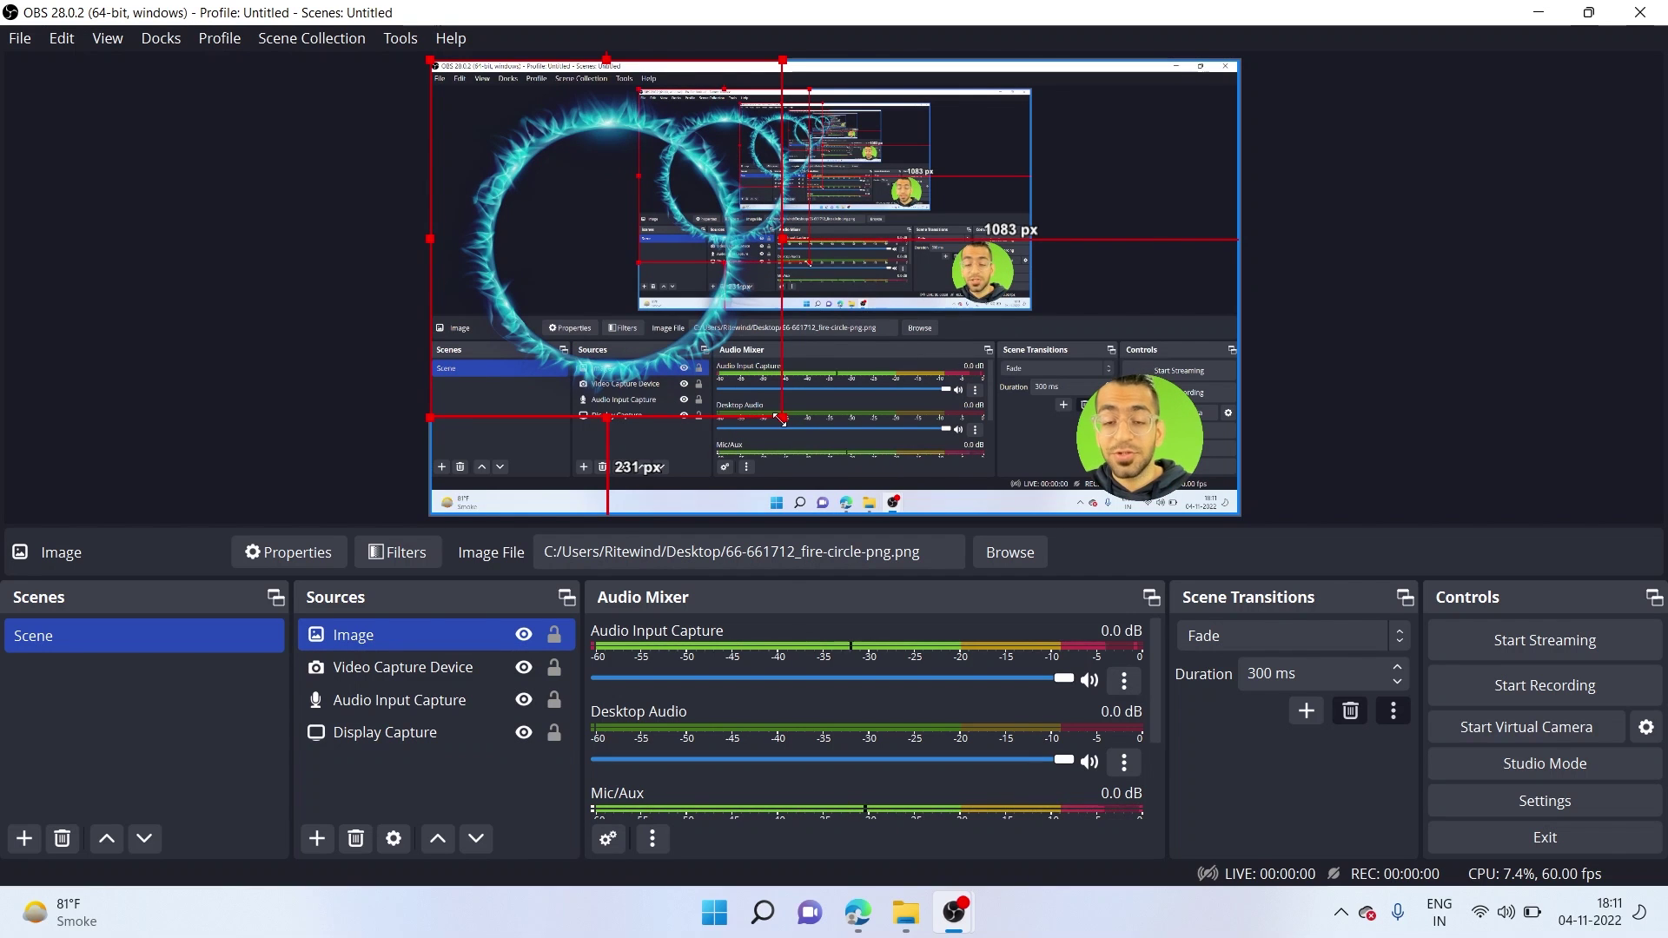
# - Shrink the fire ring, place it over the bottom-right webcam, and resize both together
pyautogui.moveTo(781, 418); pyautogui.dragTo(676, 310)
pyautogui.moveTo(637, 90)
pyautogui.mouseDown()
pyautogui.moveTo(1231, 345)
pyautogui.moveTo(1205, 375)
pyautogui.mouseUp()
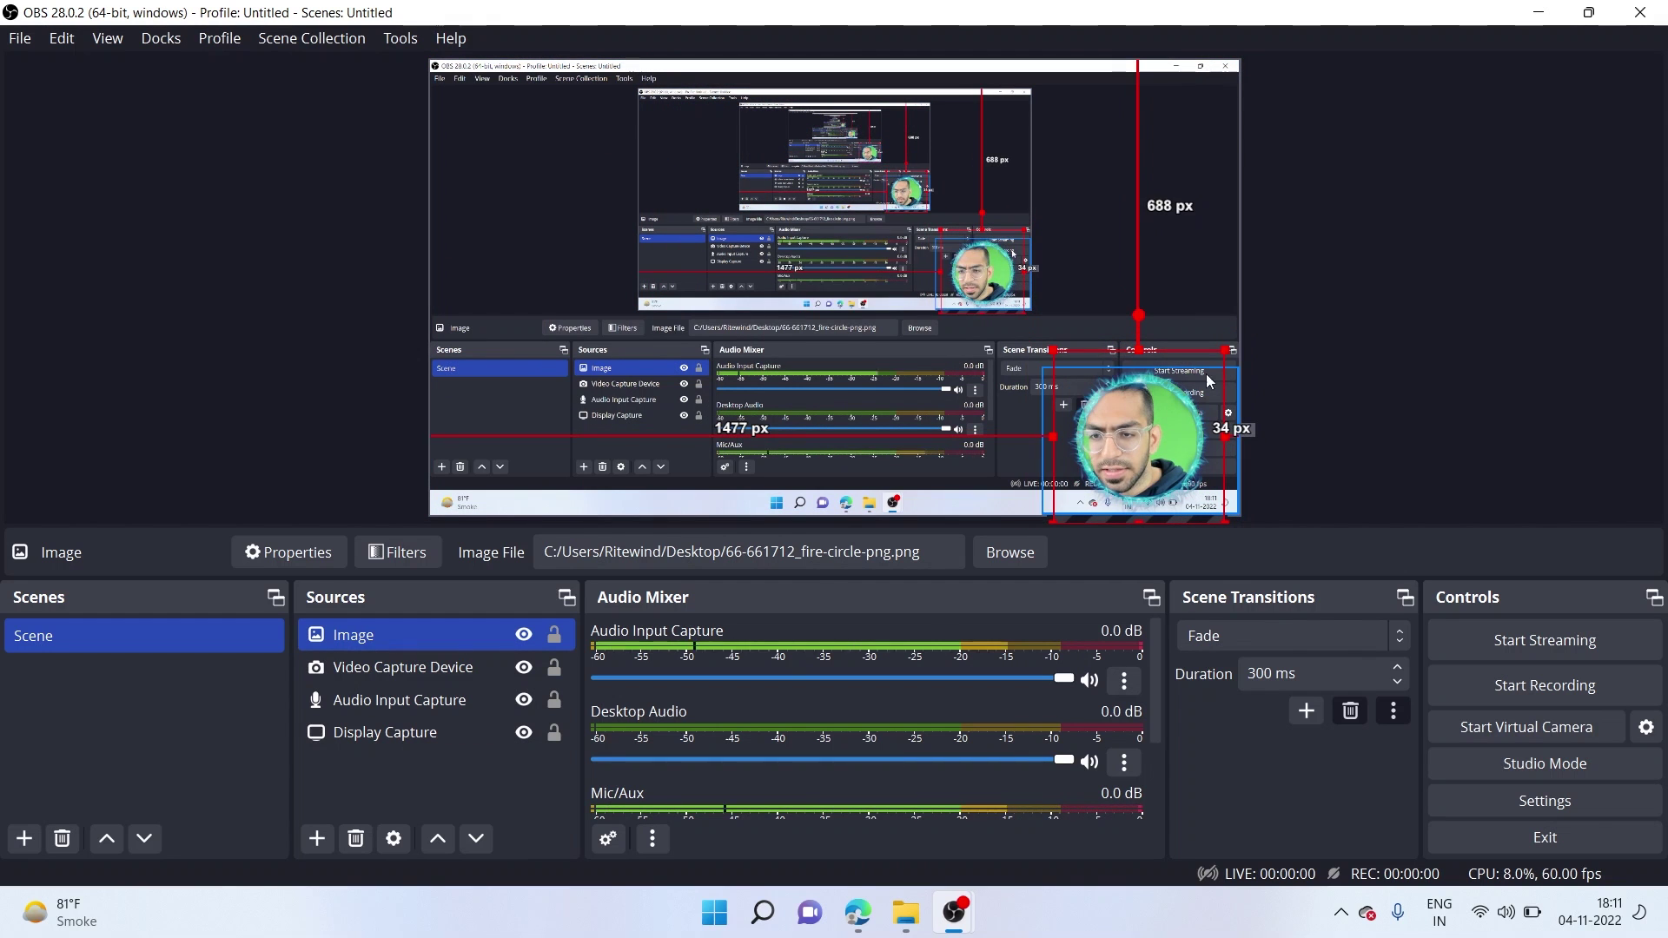
pyautogui.keyDown('ctrl'); pyautogui.click(403, 667); pyautogui.keyUp('ctrl')
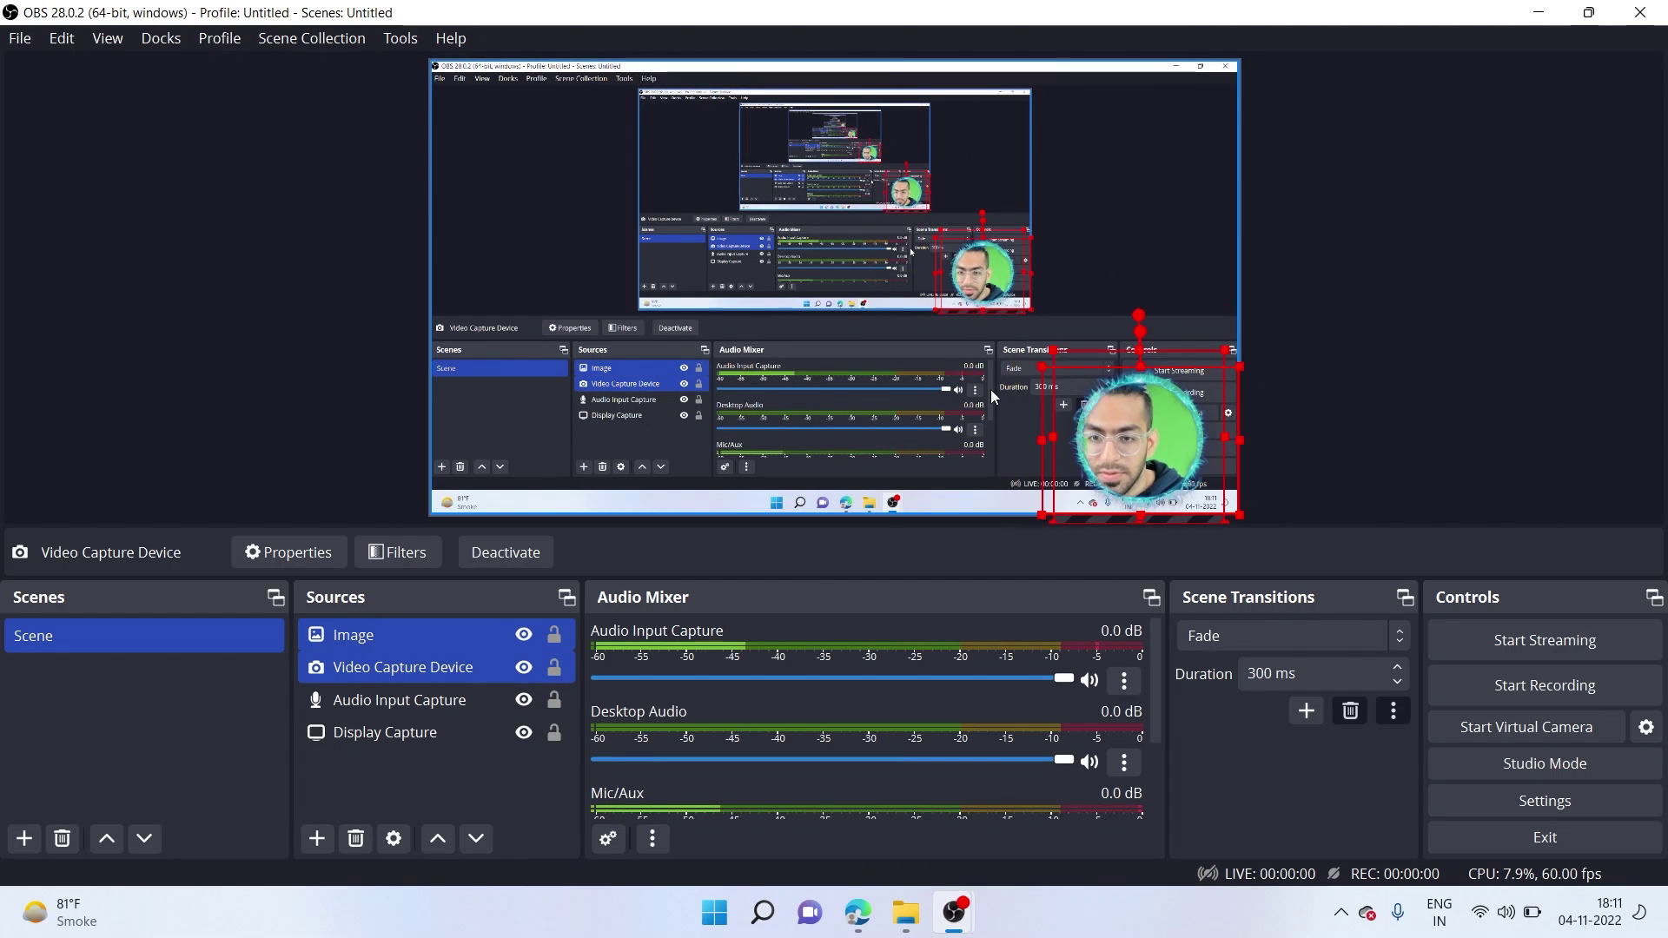
pyautogui.moveTo(990, 389); pyautogui.dragTo(1166, 457)
pyautogui.click(612, 320)
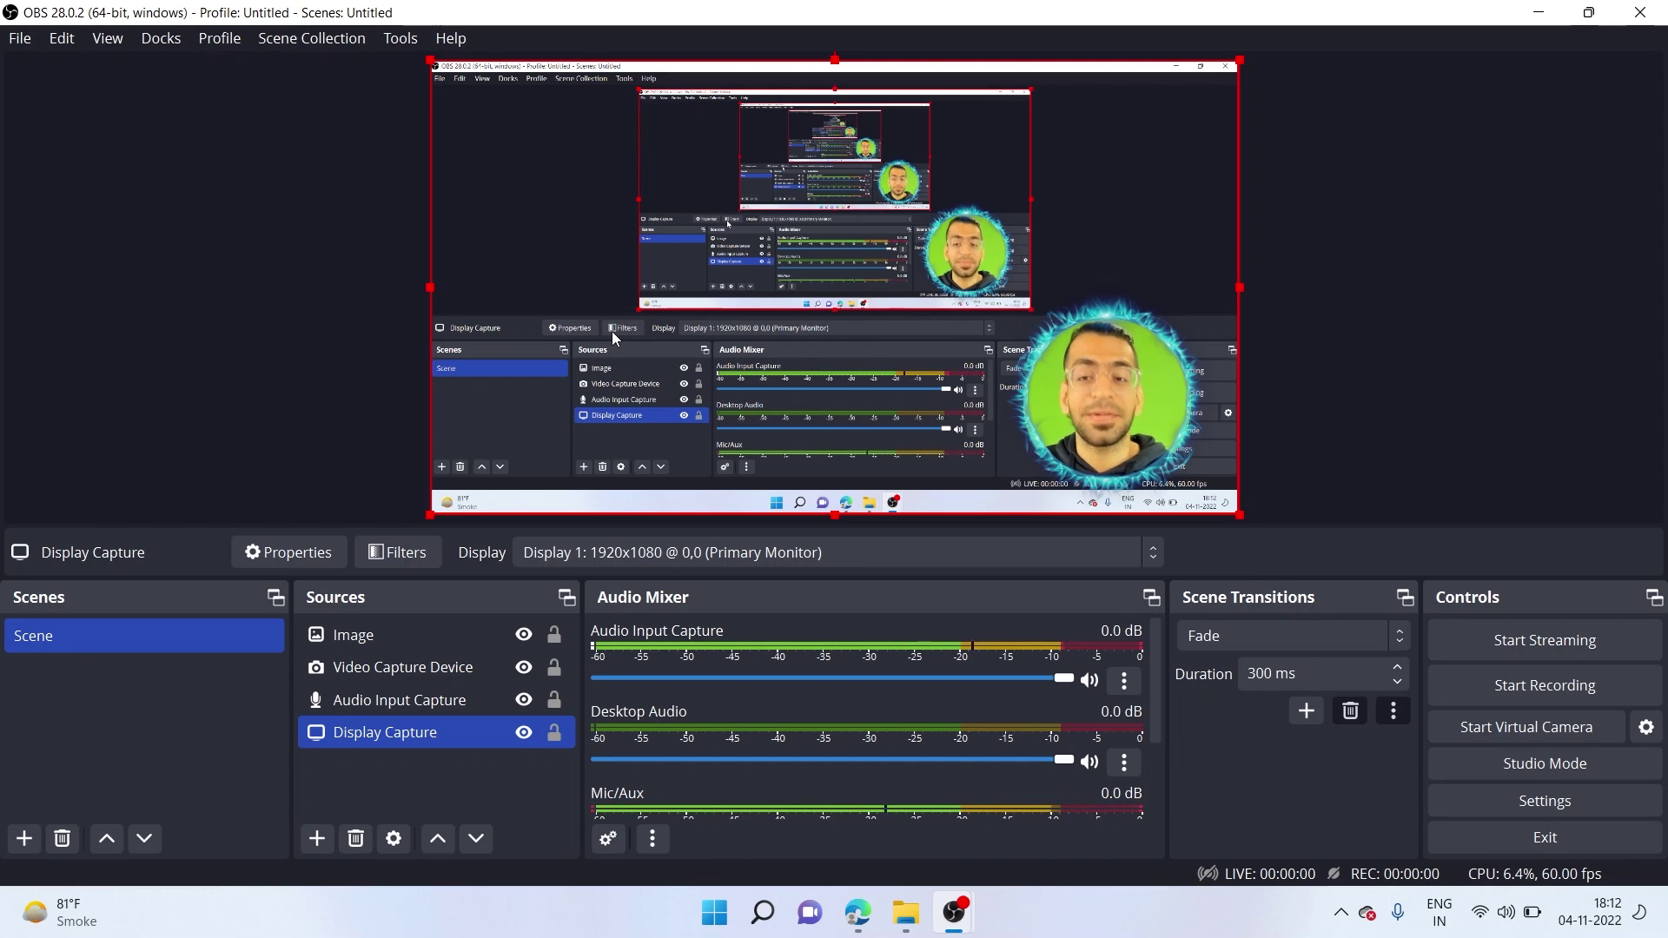
pyautogui.keyDown('ctrl'); pyautogui.click(612, 331); pyautogui.keyUp('ctrl')
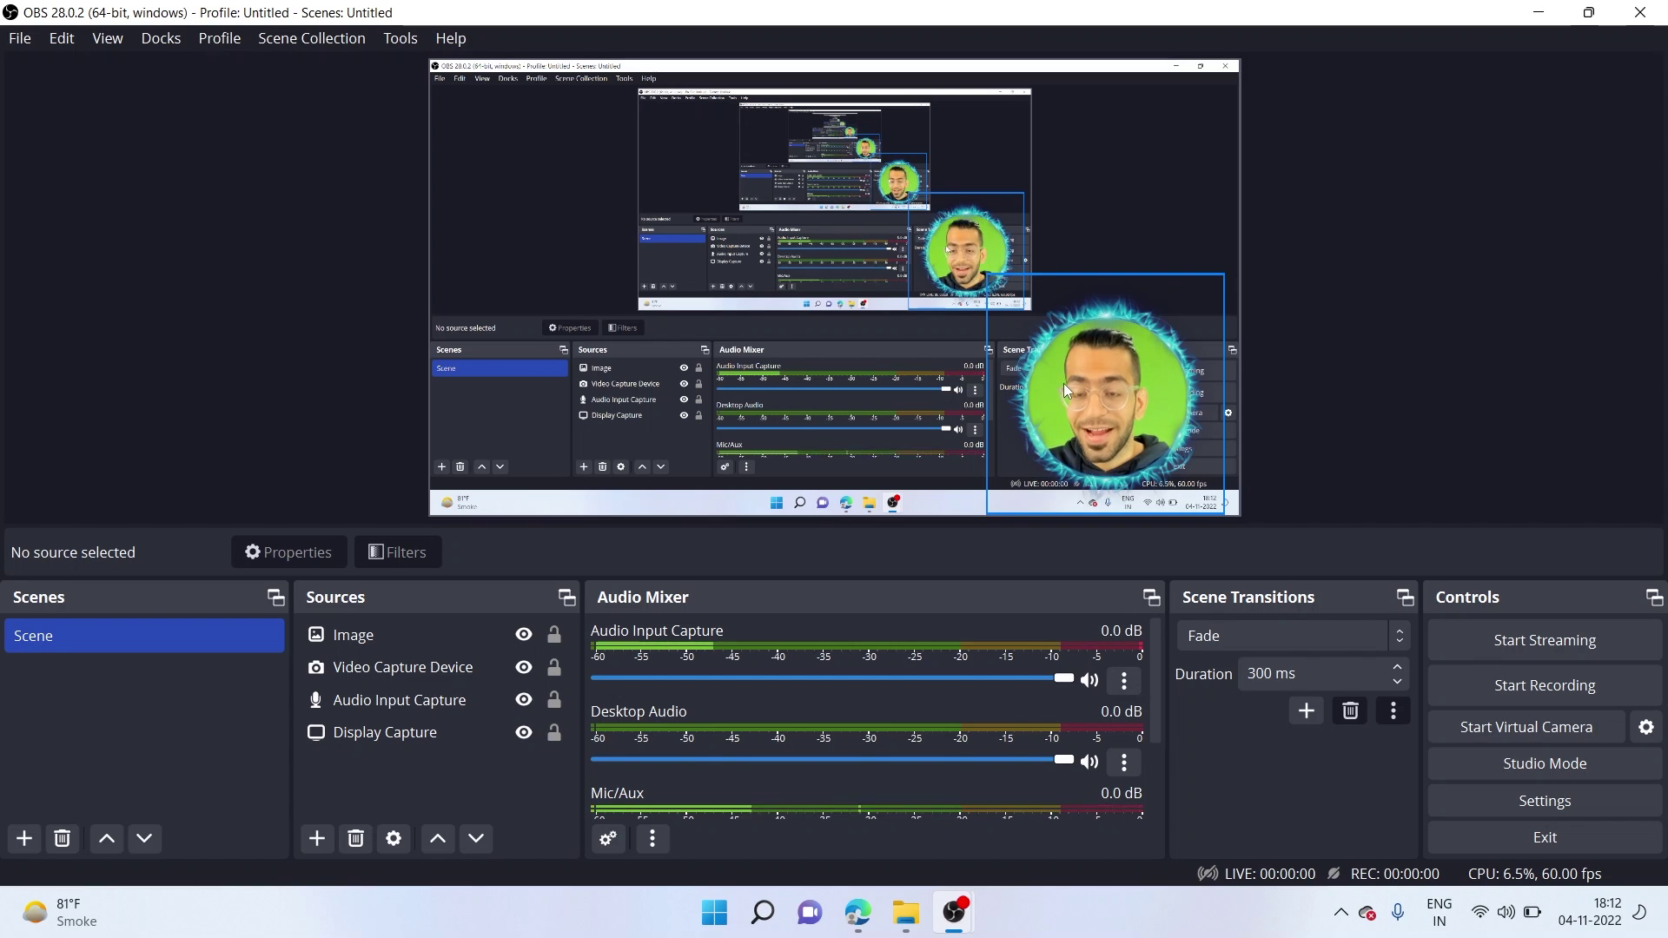